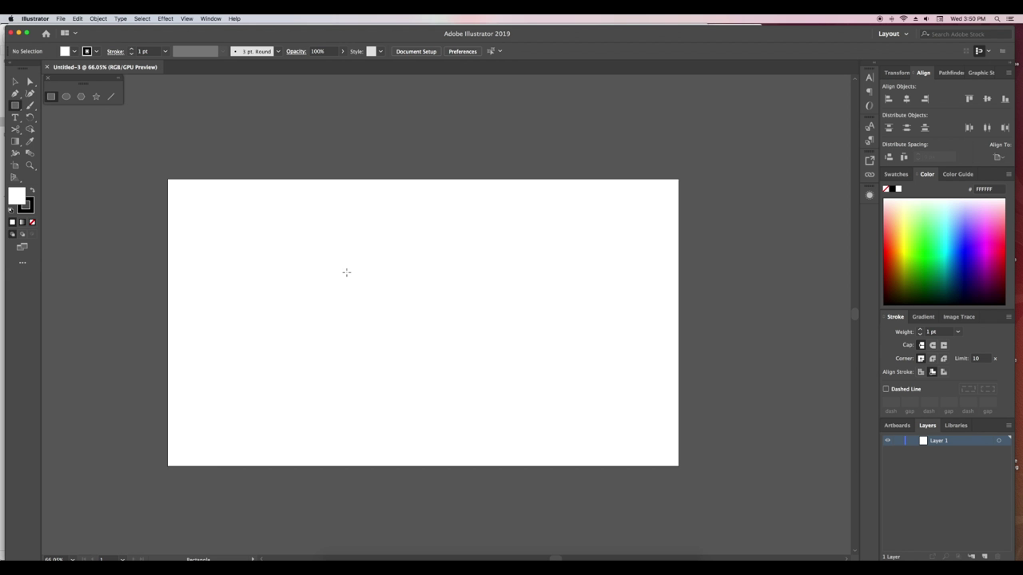
Draw the body rectangle and centre it horizontally and vertically on the artboard.
{"action": "left_click_drag", "start_coordinate": [345, 272], "coordinate": [547, 402]}
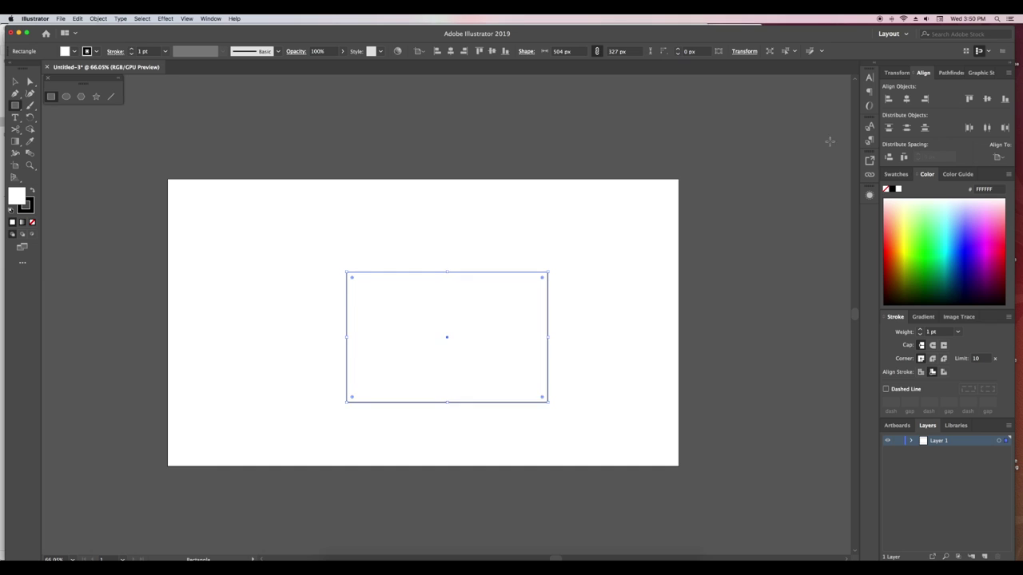
{"action": "left_click", "coordinate": [906, 98]}
{"action": "left_click", "coordinate": [987, 98]}
Round all rectangle corners slightly, then make the two bottom corners more rounded.
{"action": "key", "text": "a"}
{"action": "left_click_drag", "start_coordinate": [516, 264], "coordinate": [516, 272]}
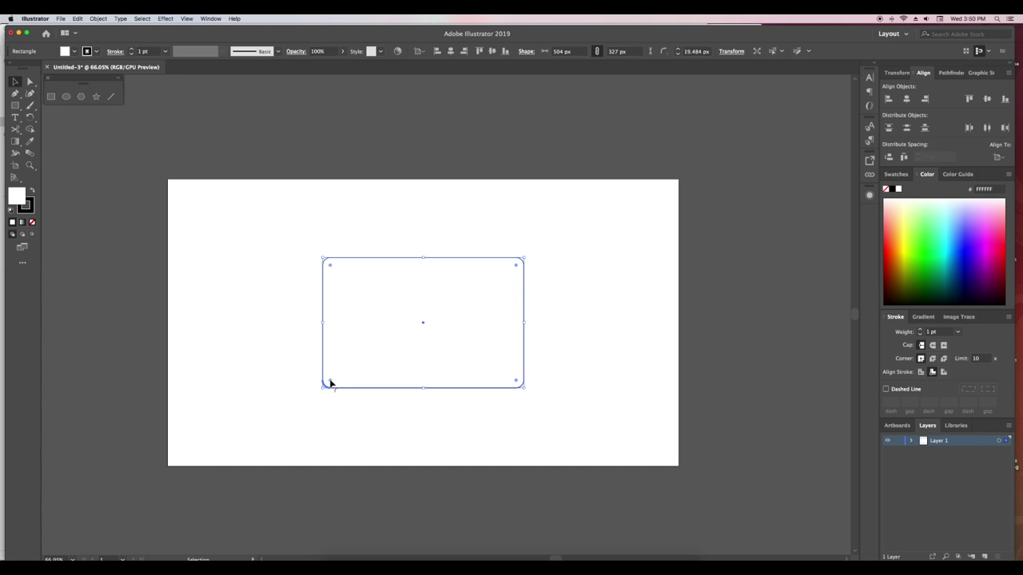
{"action": "left_click_drag", "start_coordinate": [313, 375], "coordinate": [600, 406]}
{"action": "left_click_drag", "start_coordinate": [516, 380], "coordinate": [502, 366]}
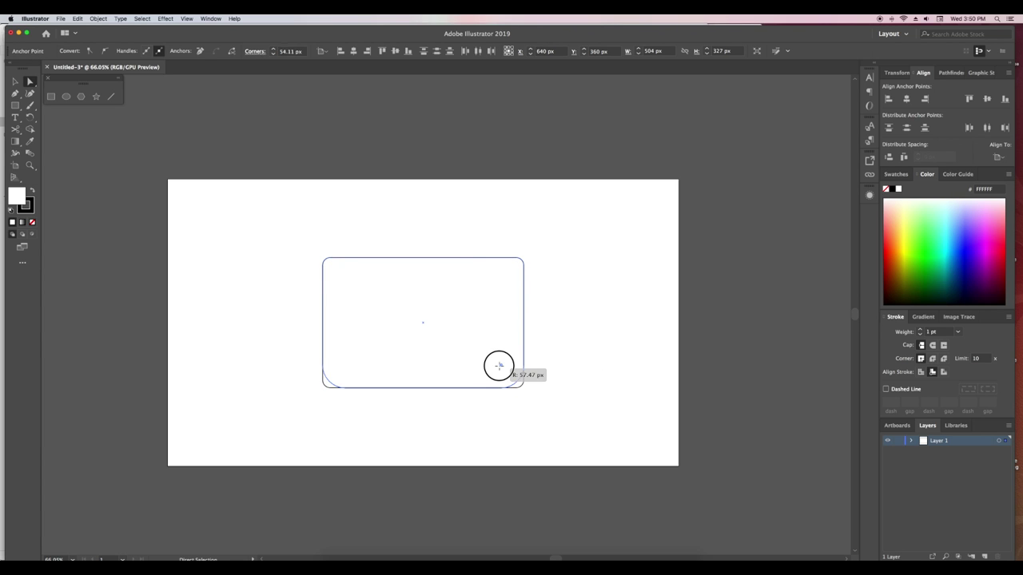
{"action": "key", "text": "v"}
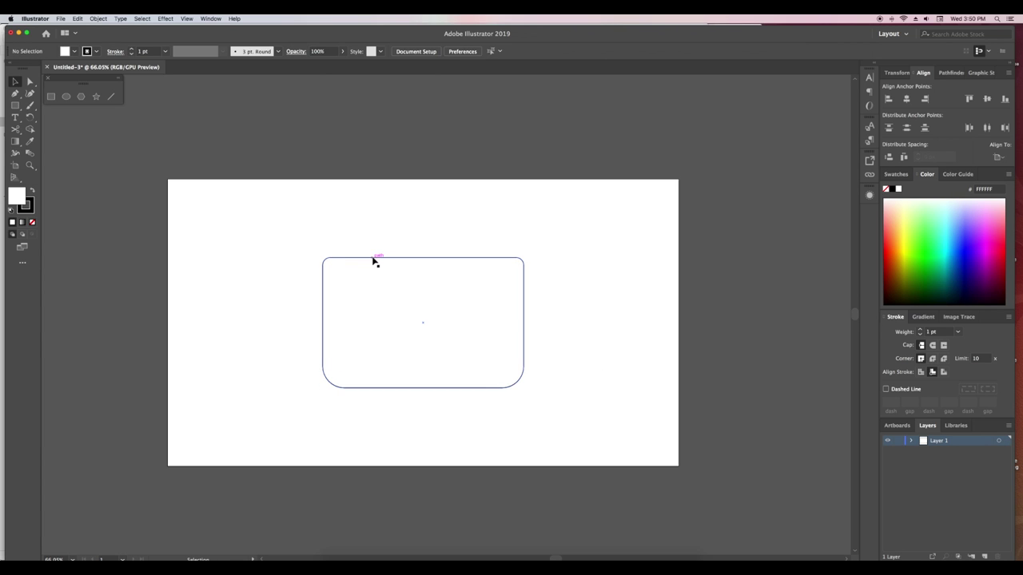
Set the rounded body's fill to None.
{"action": "left_click", "coordinate": [32, 222]}
{"action": "key", "text": "super+shift+a"}
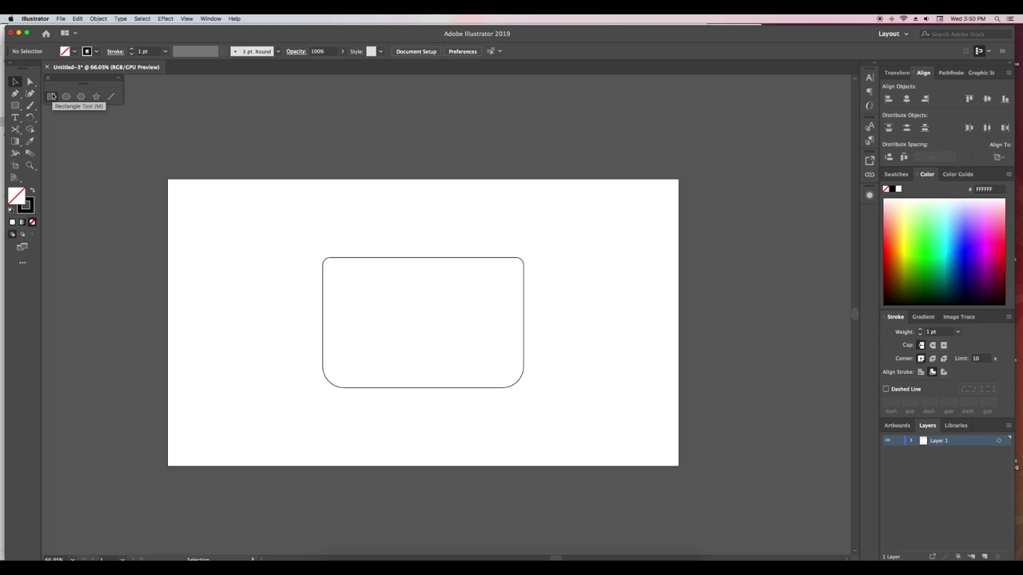
{"action": "left_click", "coordinate": [52, 96]}
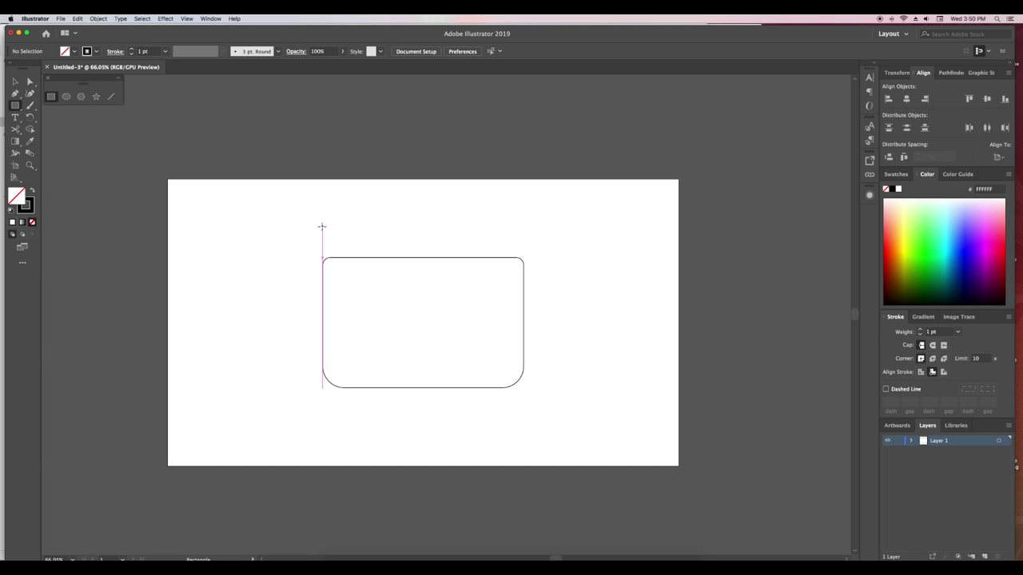
Draw a thin bar along the body's top and shear a small rectangle into a slanted stripe.
{"action": "left_click_drag", "start_coordinate": [322, 227], "coordinate": [523, 257]}
{"action": "left_click_drag", "start_coordinate": [340, 228], "coordinate": [354, 256]}
{"action": "key", "text": "v"}
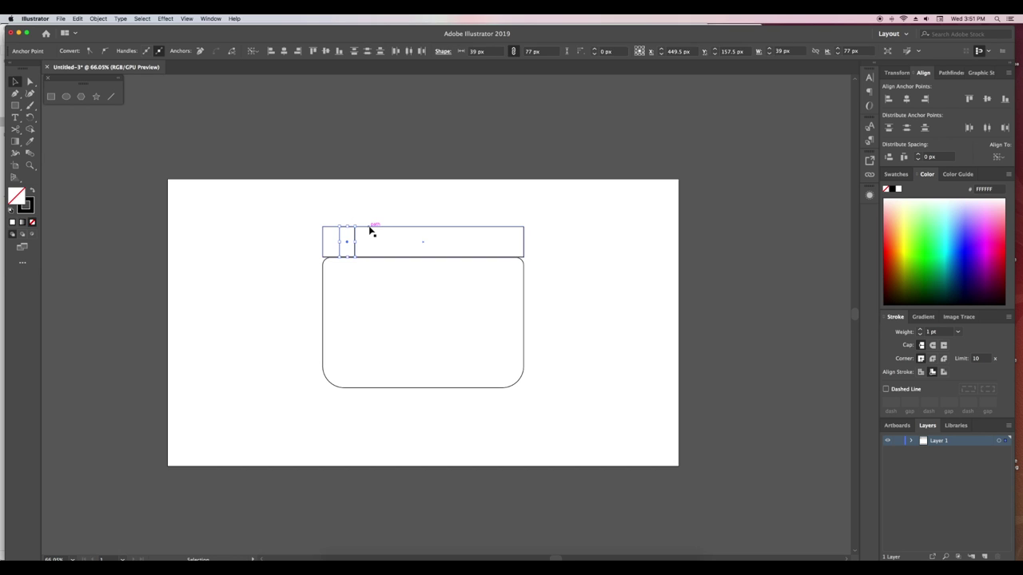
{"action": "key", "text": "super+d"}
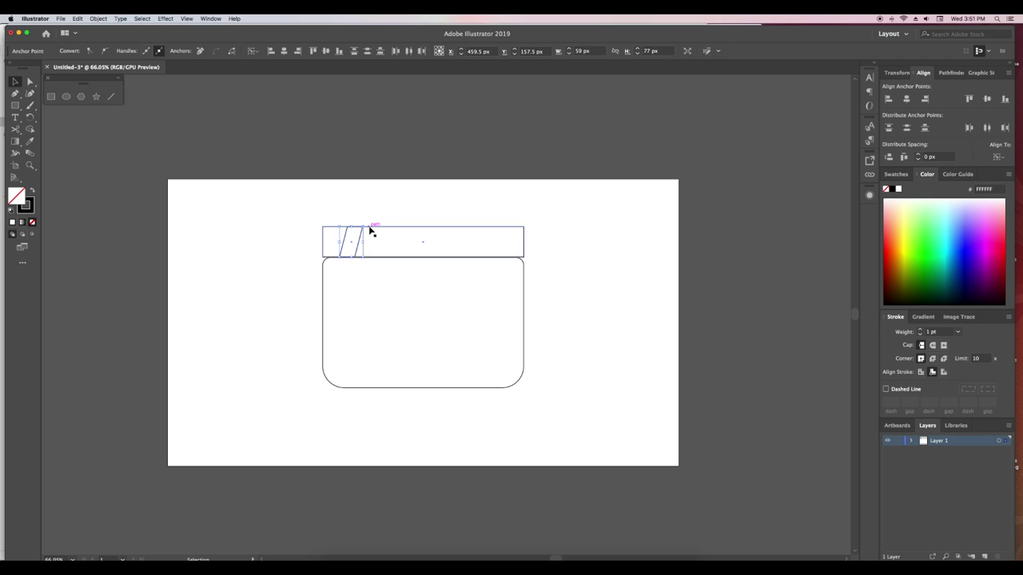
{"action": "left_click", "coordinate": [327, 213]}
{"action": "left_click", "coordinate": [349, 243]}
Repeat the stripe evenly across the bar and nudge the stripes 10 px left.
{"action": "left_click_drag", "start_coordinate": [350, 239], "coordinate": [376, 239]}
{"action": "key", "text": "shift+d"}
{"action": "key", "text": "shift+d"}
{"action": "key", "text": "shift+d"}
{"action": "key", "text": "shift+d"}
{"action": "key", "text": "shift+d"}
{"action": "left_click", "coordinate": [350, 240]}
{"action": "left_click", "coordinate": [384, 240], "text": "shift"}
{"action": "left_click", "coordinate": [415, 240], "text": "shift"}
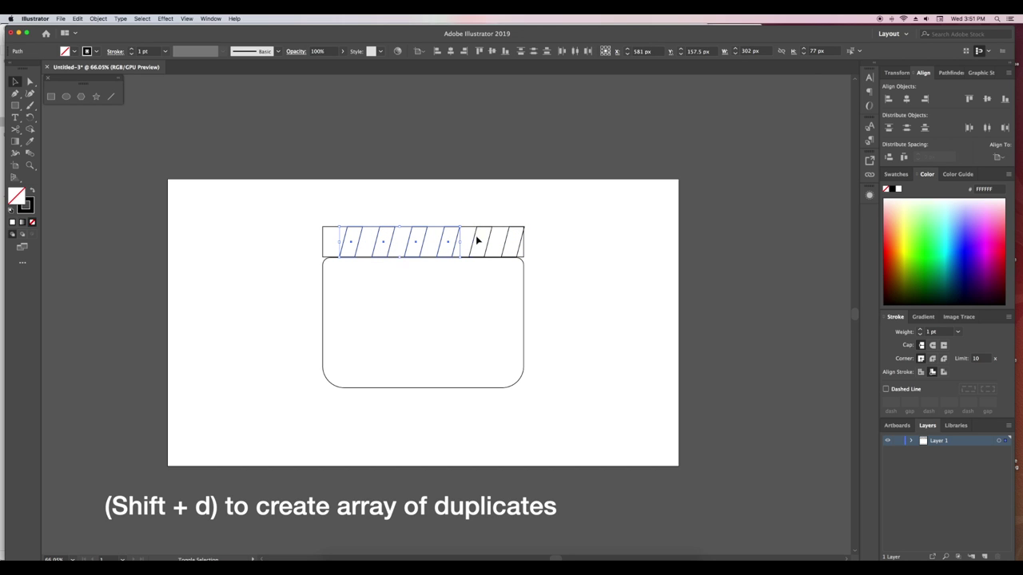
{"action": "key", "text": "shift+Left"}
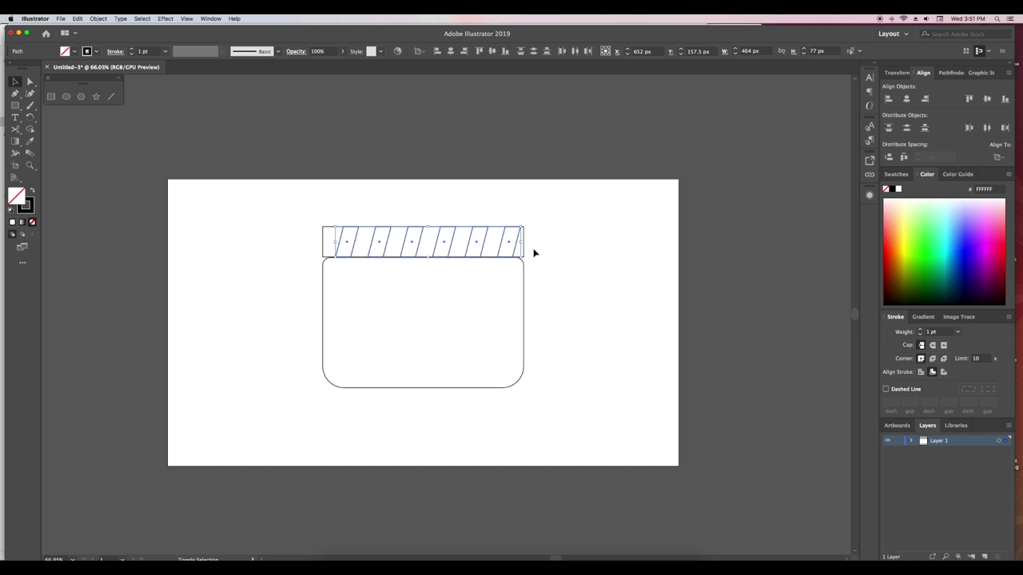
{"action": "left_click", "coordinate": [556, 257]}
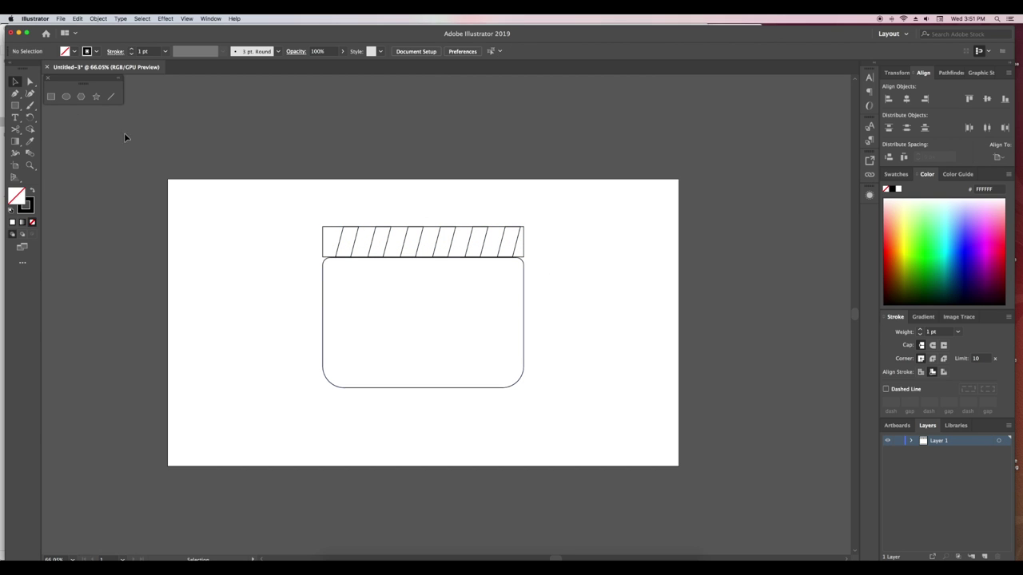
Turn a rectangle over the bar's left end into a right triangle by deleting its top-right corner.
{"action": "left_click_drag", "start_coordinate": [321, 198], "coordinate": [372, 267]}
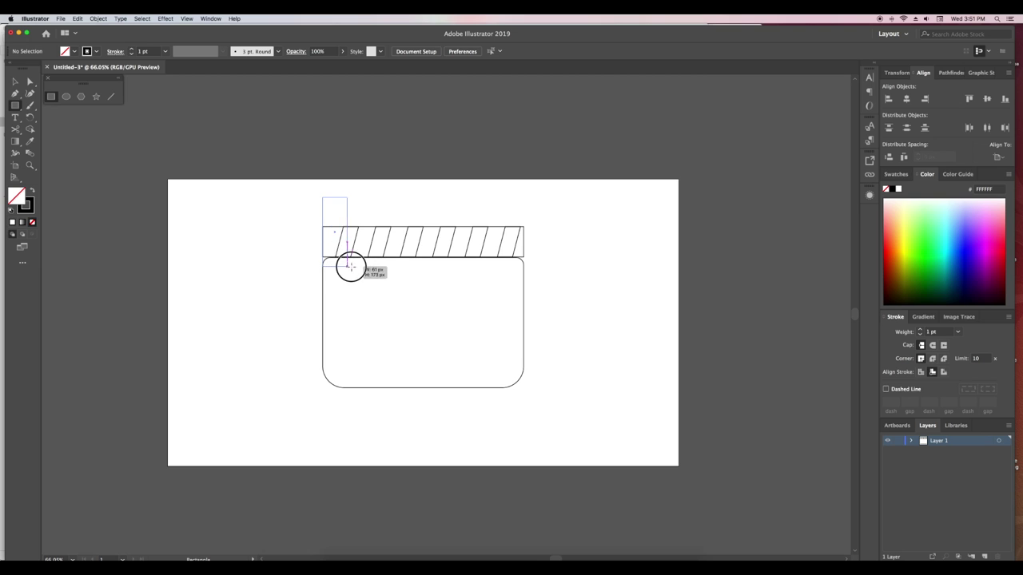
{"action": "left_click_drag", "start_coordinate": [372, 267], "coordinate": [373, 267]}
{"action": "key", "text": "a"}
{"action": "left_click", "coordinate": [373, 198]}
{"action": "key", "text": "Delete"}
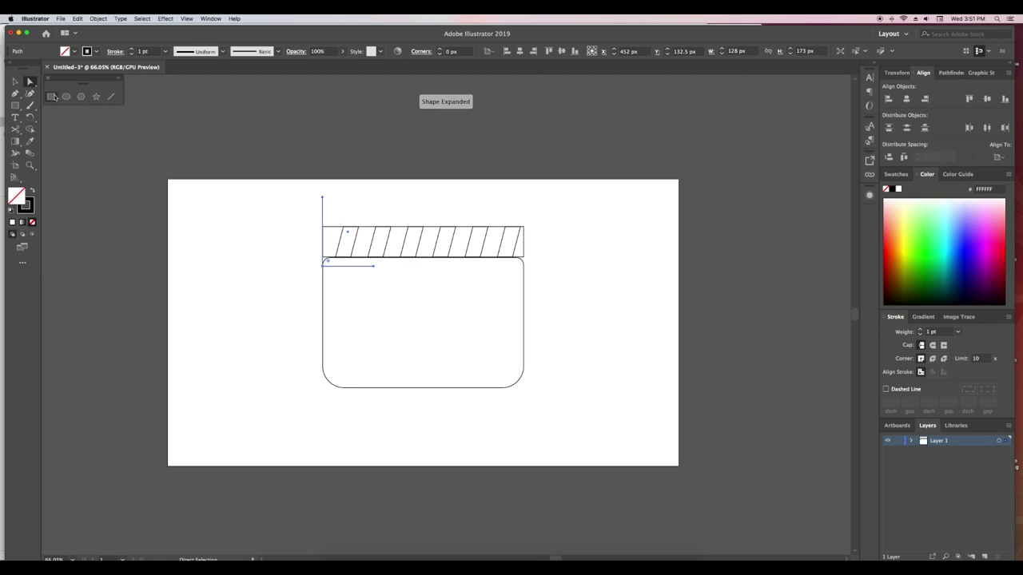
{"action": "key", "text": "p"}
{"action": "left_click", "coordinate": [372, 266]}
{"action": "left_click", "coordinate": [322, 198]}
{"action": "key", "text": "v"}
{"action": "left_click", "coordinate": [285, 202]}
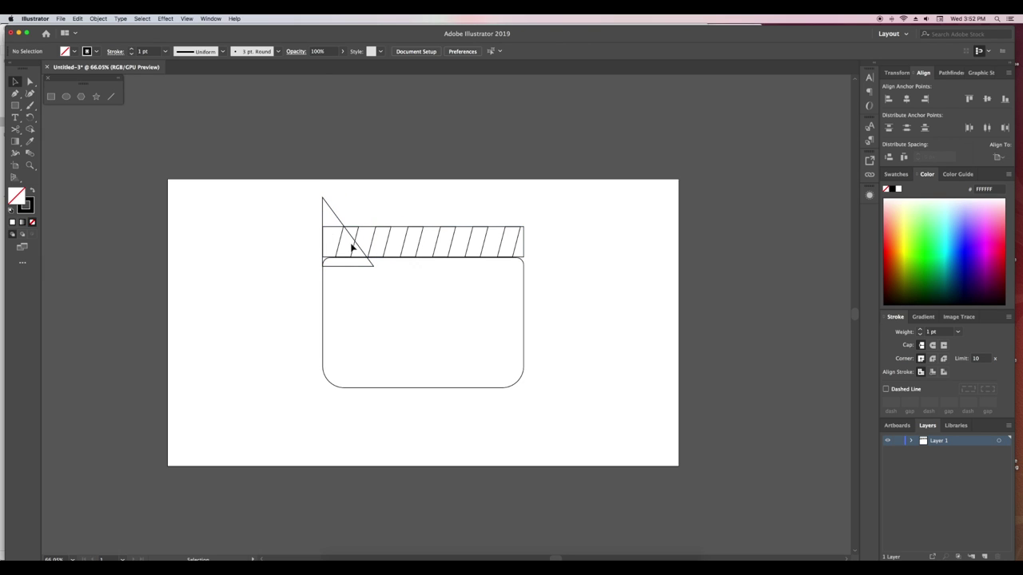
Move the whole drawing down and nudge the triangle upward.
{"action": "left_click_drag", "start_coordinate": [515, 365], "coordinate": [566, 395]}
{"action": "key", "text": "shift+Down"}
{"action": "key", "text": "shift+Down"}
{"action": "key", "text": "shift+Down"}
{"action": "key", "text": "shift+Down"}
{"action": "key", "text": "shift+Down"}
{"action": "key", "text": "shift+Down"}
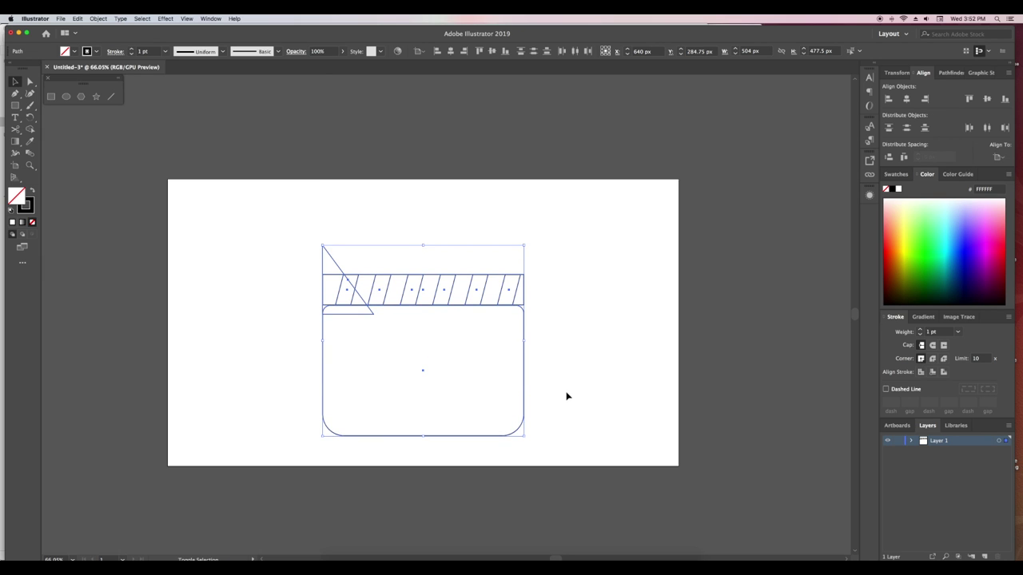
{"action": "left_click", "coordinate": [583, 339]}
{"action": "key", "text": "a"}
{"action": "left_click", "coordinate": [348, 314]}
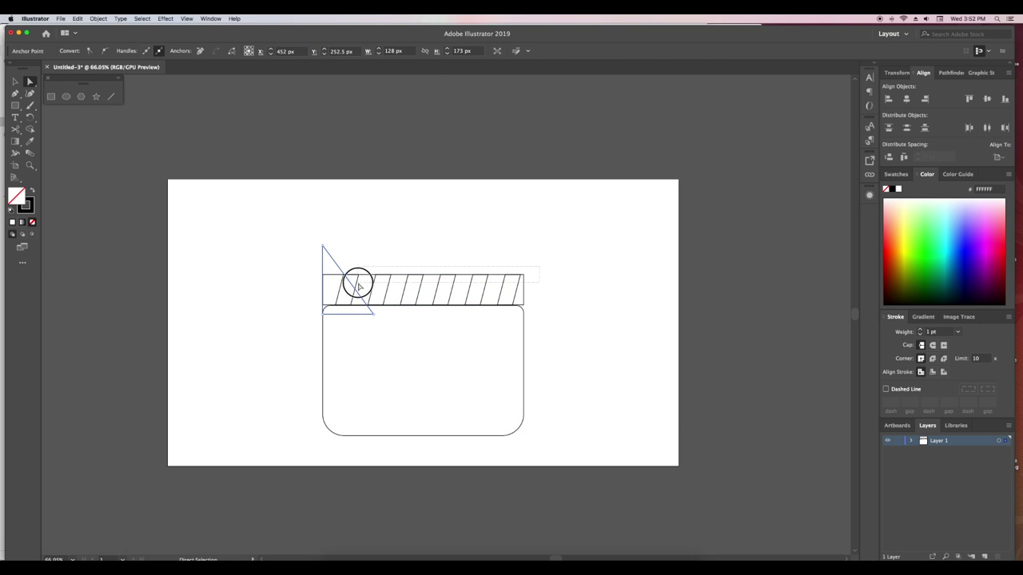
{"action": "left_click", "coordinate": [356, 284]}
{"action": "key", "text": "shift+e"}
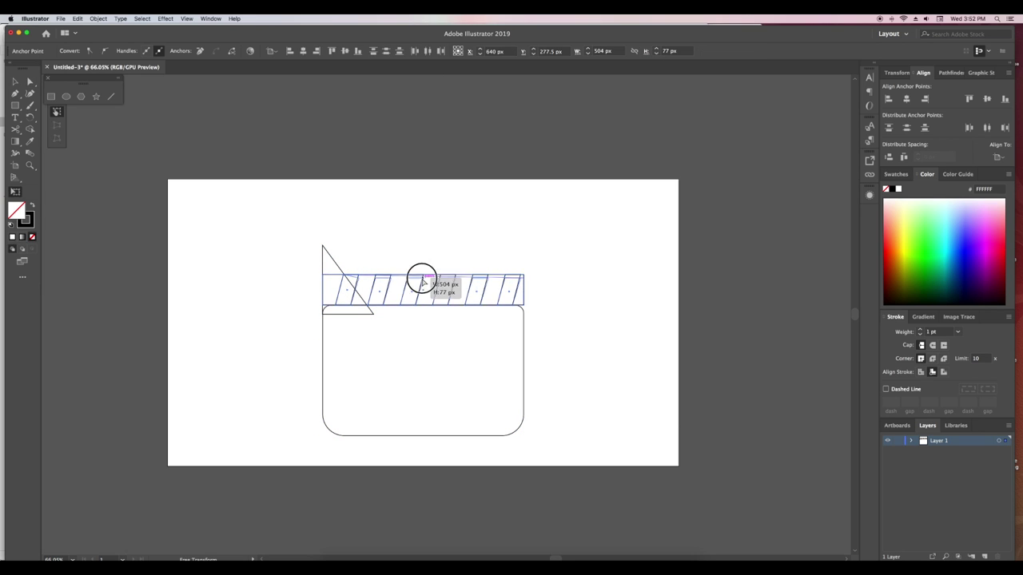
{"action": "left_click", "coordinate": [425, 280]}
{"action": "key", "text": "v"}
{"action": "left_click", "coordinate": [338, 267]}
{"action": "key", "text": "Up"}
{"action": "key", "text": "Up"}
{"action": "key", "text": "Up"}
{"action": "key", "text": "Up"}
{"action": "key", "text": "Up"}
{"action": "key", "text": "Up"}
{"action": "key", "text": "Up"}
{"action": "key", "text": "Up"}
{"action": "key", "text": "Up"}
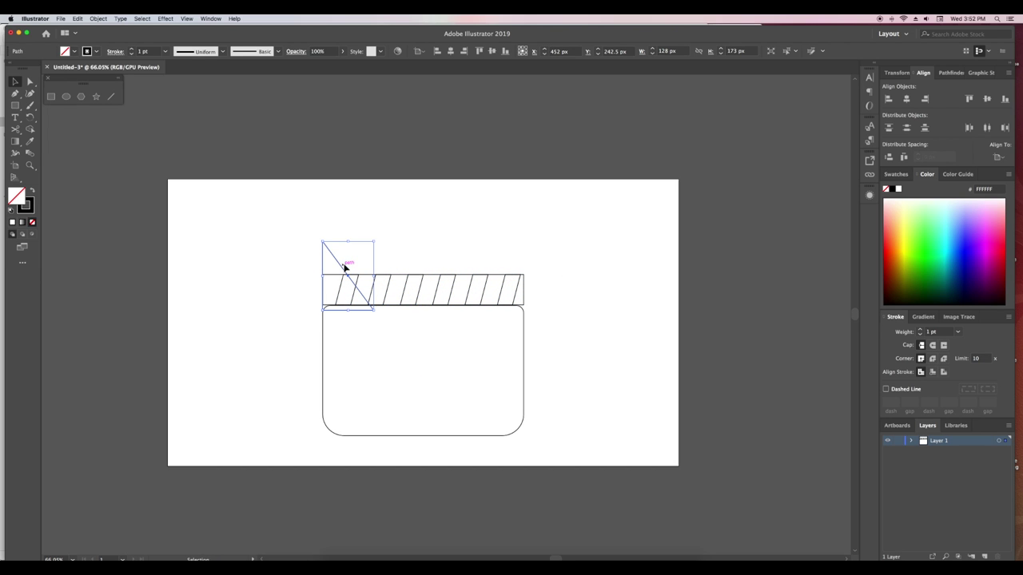
Settle the striped bar and triangle onto the body, triangle at the bar's left end.
{"action": "left_click_drag", "start_coordinate": [296, 244], "coordinate": [559, 299]}
{"action": "key", "text": "shift+Up"}
{"action": "key", "text": "shift+Up"}
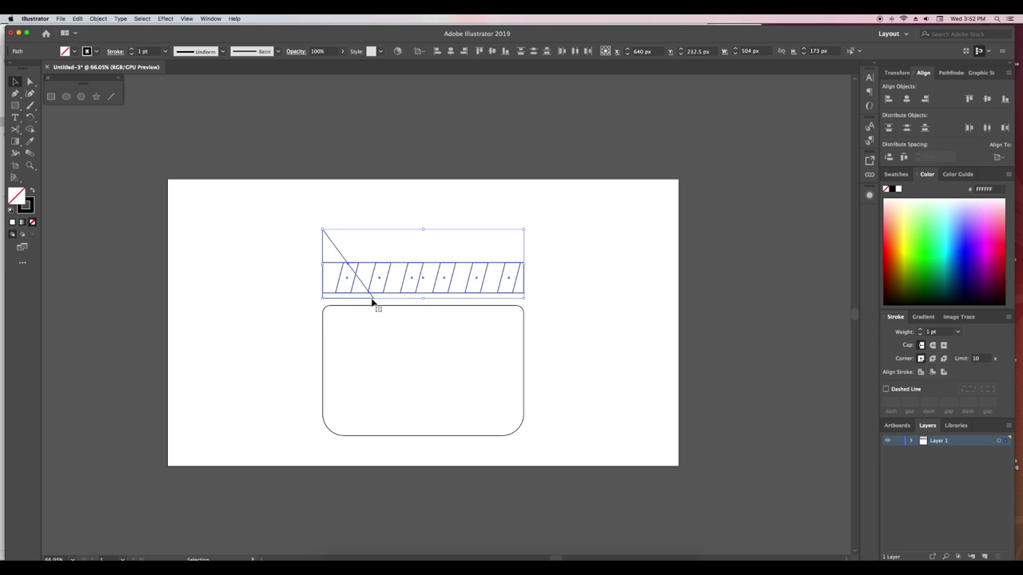
{"action": "left_click", "coordinate": [313, 305]}
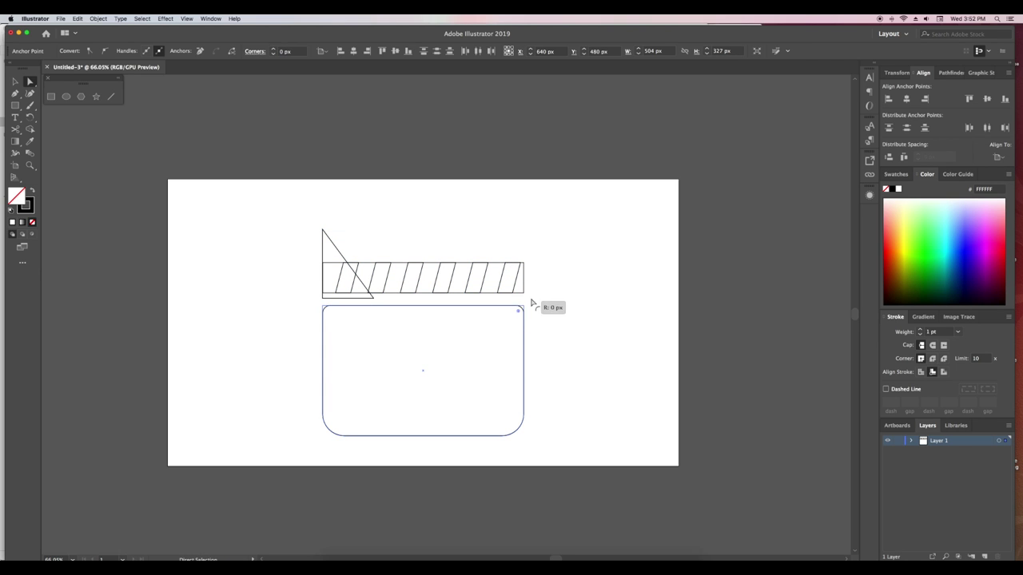
{"action": "left_click_drag", "start_coordinate": [312, 237], "coordinate": [532, 296]}
{"action": "key", "text": "shift+Down"}
{"action": "key", "text": "shift+Down"}
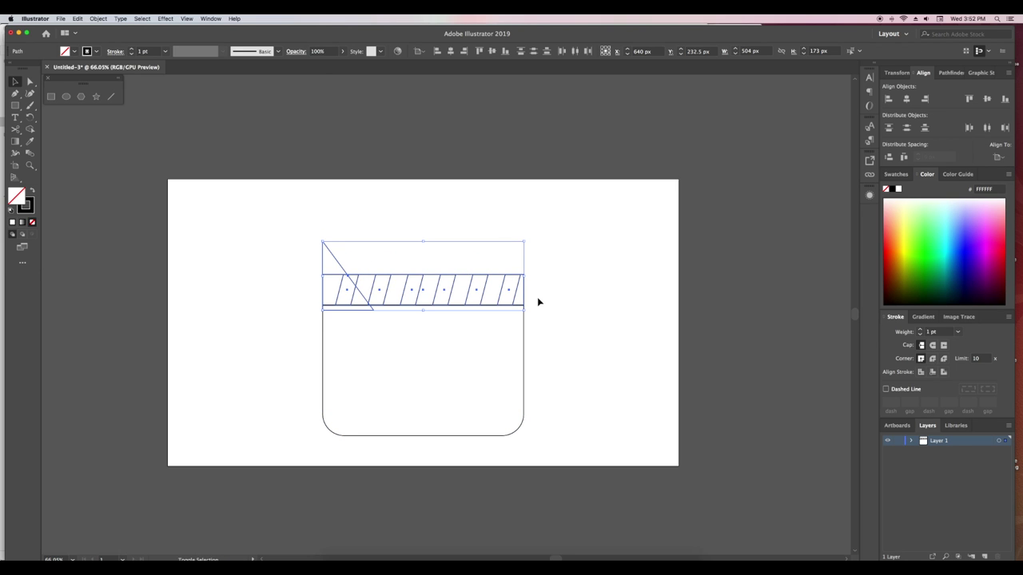
{"action": "left_click", "coordinate": [538, 302]}
{"action": "left_click_drag", "start_coordinate": [339, 267], "coordinate": [336, 263]}
{"action": "left_click", "coordinate": [558, 293]}
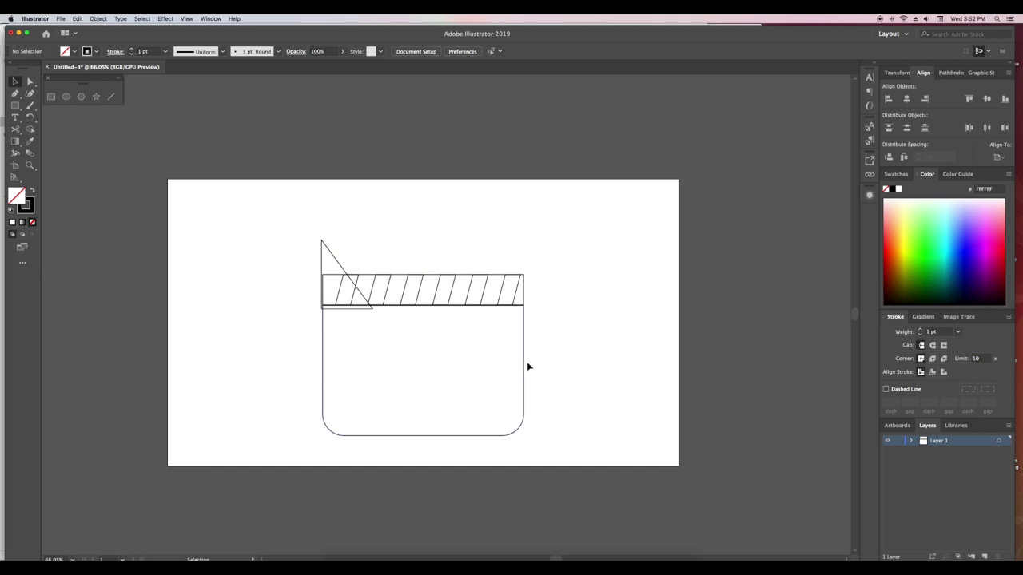
{"action": "left_click", "coordinate": [526, 293]}
Fill the striped bar and the rounded body dark grey.
{"action": "left_click", "coordinate": [908, 174]}
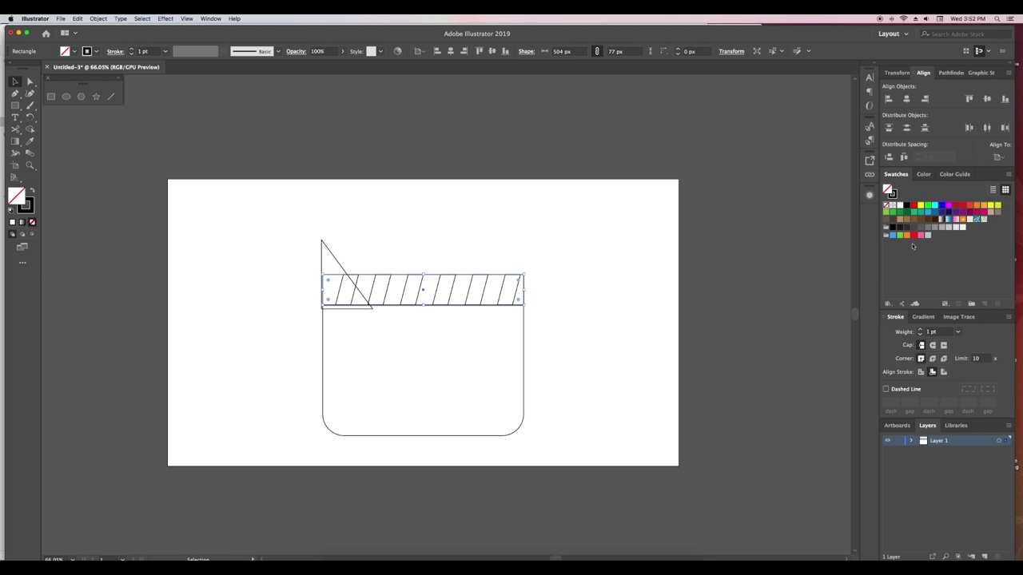
{"action": "left_click", "coordinate": [907, 227]}
{"action": "left_click", "coordinate": [525, 373]}
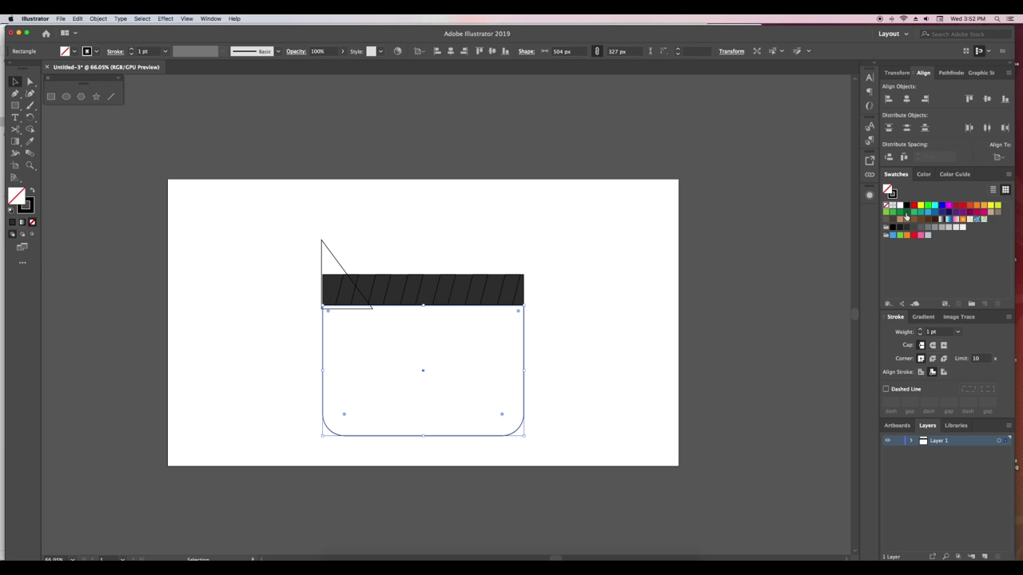
{"action": "left_click", "coordinate": [906, 228]}
Fill the six hatch stripes in the bar white.
{"action": "left_click", "coordinate": [358, 292]}
{"action": "left_click", "coordinate": [393, 292], "text": "shift"}
{"action": "left_click", "coordinate": [421, 293], "text": "shift"}
{"action": "left_click", "coordinate": [451, 294], "text": "shift"}
{"action": "left_click", "coordinate": [480, 293], "text": "shift"}
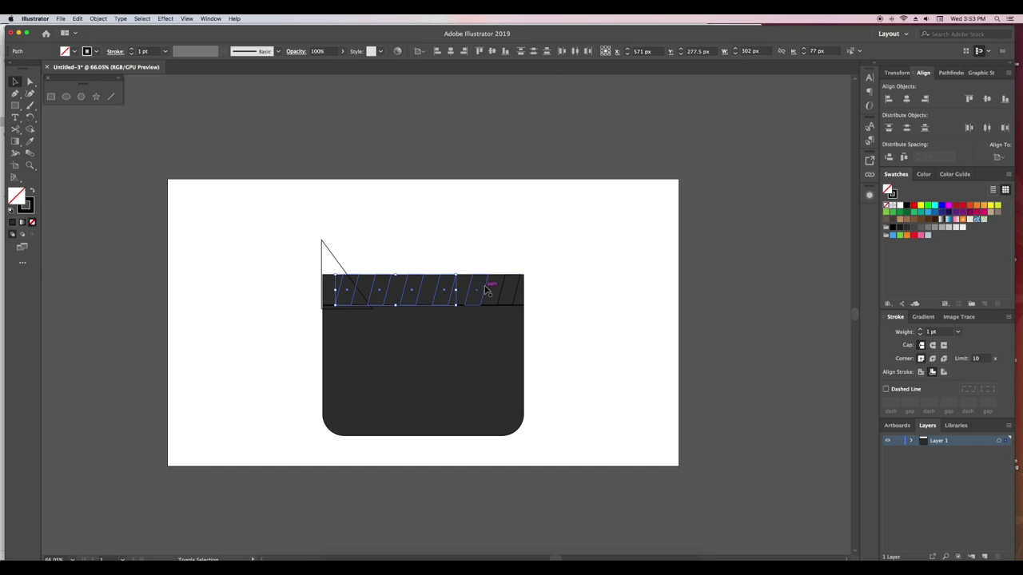
{"action": "left_click", "coordinate": [505, 294], "text": "shift"}
{"action": "left_click", "coordinate": [899, 206]}
{"action": "key", "text": "super+shift+a"}
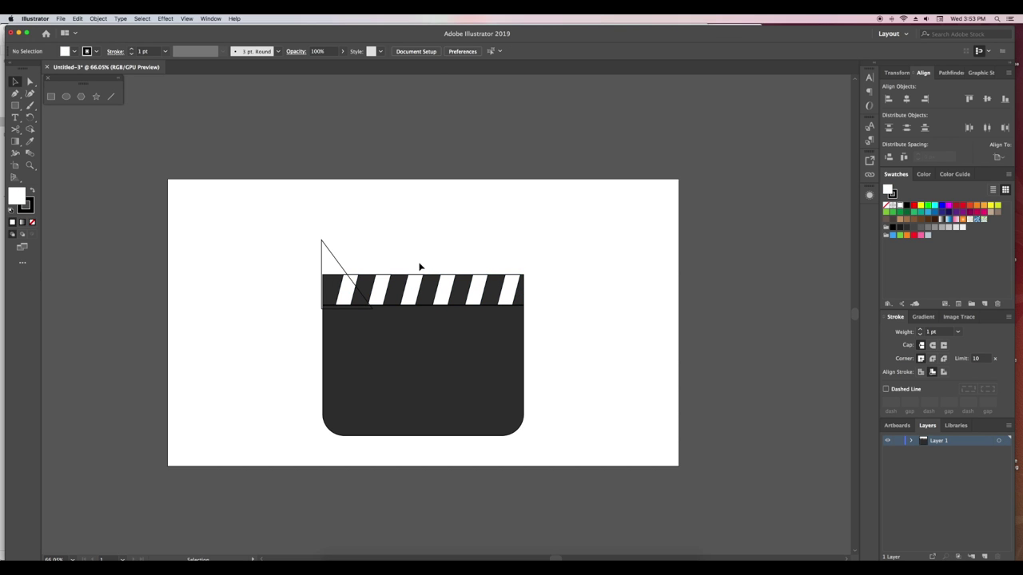
Shift the hinge triangle slightly left and fill it black.
{"action": "left_click_drag", "start_coordinate": [334, 255], "coordinate": [330, 257]}
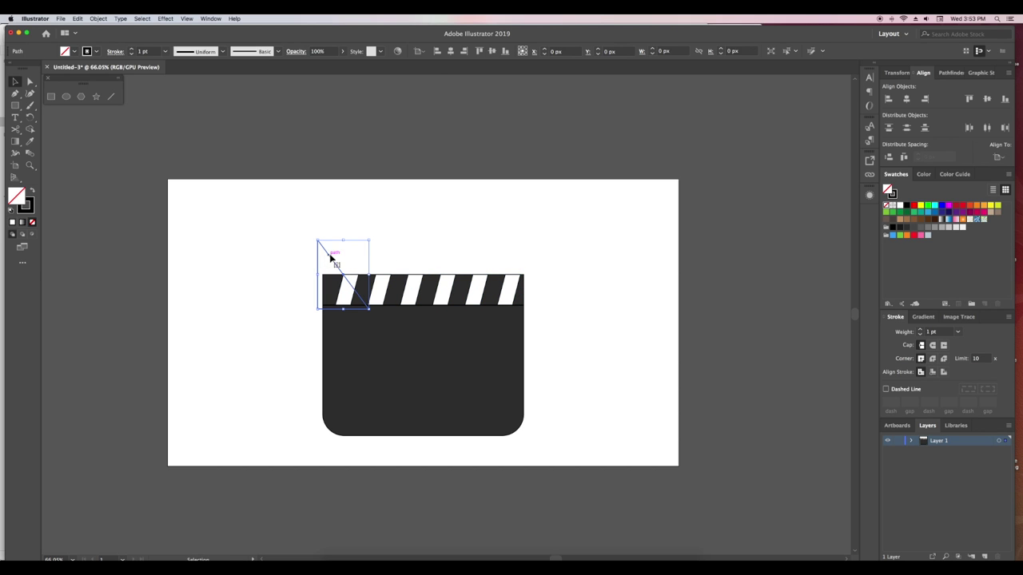
{"action": "left_click", "coordinate": [900, 229]}
{"action": "left_click", "coordinate": [663, 254]}
Duplicate the striped bar above itself as a group and place the triangle against the body's left edge.
{"action": "left_click_drag", "start_coordinate": [322, 280], "coordinate": [248, 285]}
{"action": "left_click", "coordinate": [518, 293]}
{"action": "left_click_drag", "start_coordinate": [517, 293], "coordinate": [514, 249]}
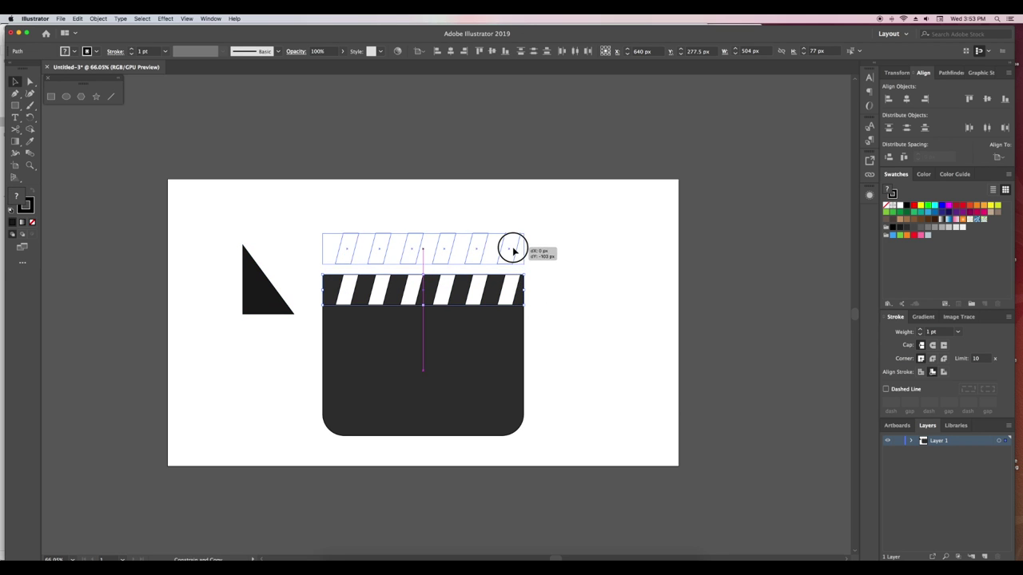
{"action": "right_click", "coordinate": [514, 250]}
{"action": "left_click", "coordinate": [543, 301]}
{"action": "left_click", "coordinate": [268, 297]}
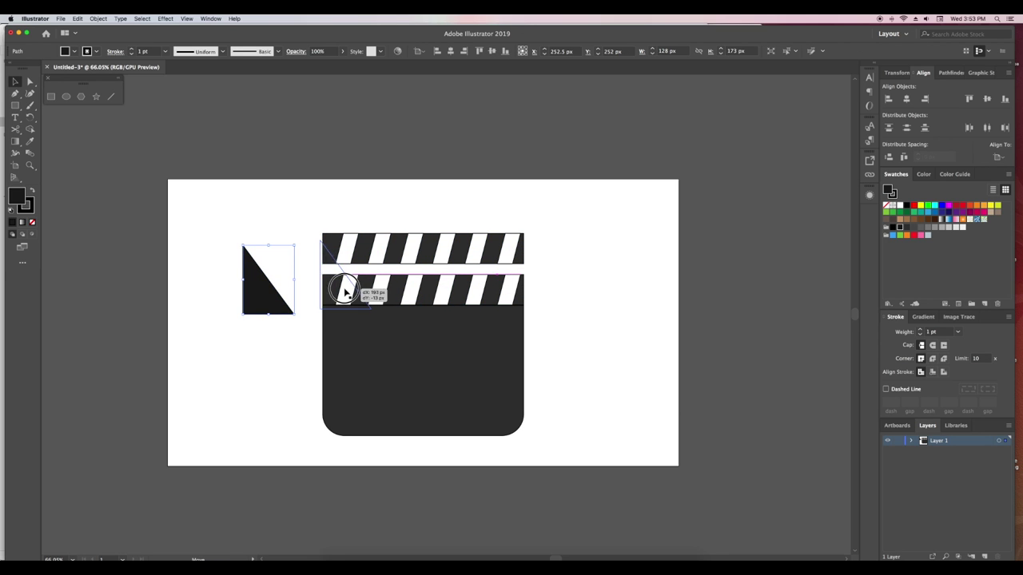
{"action": "left_click_drag", "start_coordinate": [268, 297], "coordinate": [342, 291]}
{"action": "left_click", "coordinate": [390, 239]}
Rotate and position the copied bar as a tilted clapstick resting on the triangle.
{"action": "key", "text": "e"}
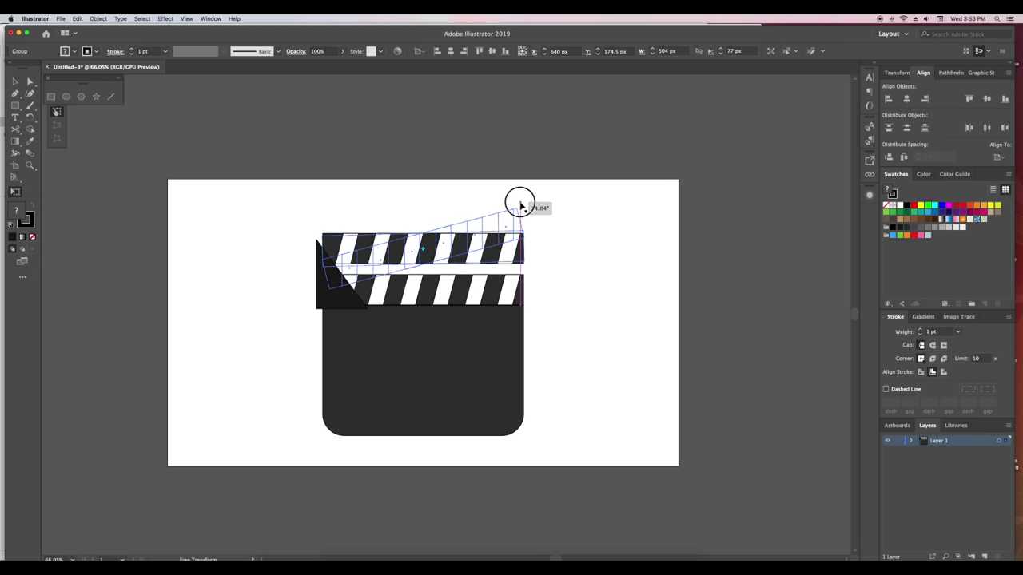
{"action": "left_click_drag", "start_coordinate": [534, 229], "coordinate": [506, 198]}
{"action": "left_click_drag", "start_coordinate": [407, 261], "coordinate": [404, 226]}
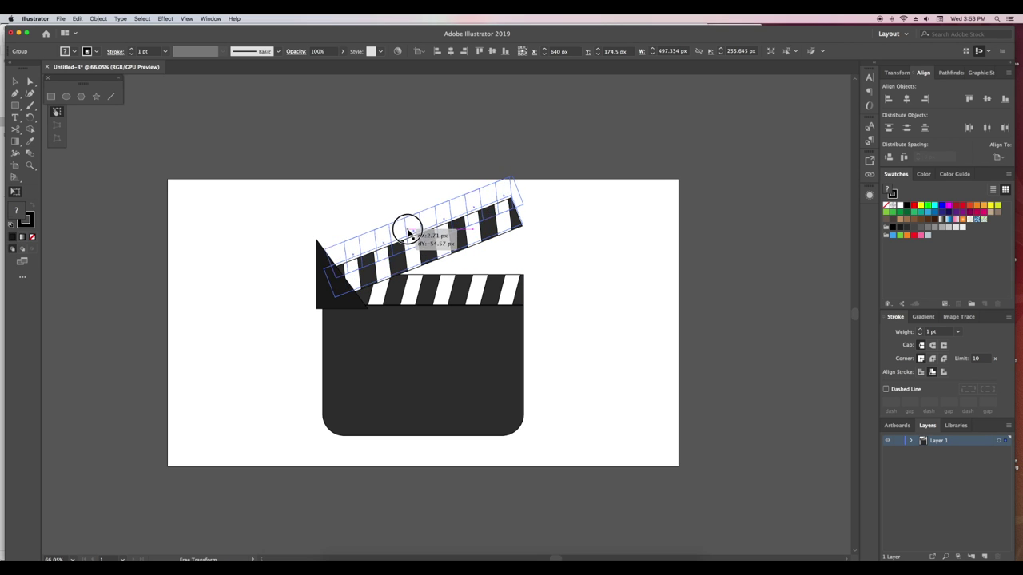
{"action": "left_click_drag", "start_coordinate": [524, 180], "coordinate": [521, 160]}
{"action": "left_click_drag", "start_coordinate": [442, 222], "coordinate": [427, 200]}
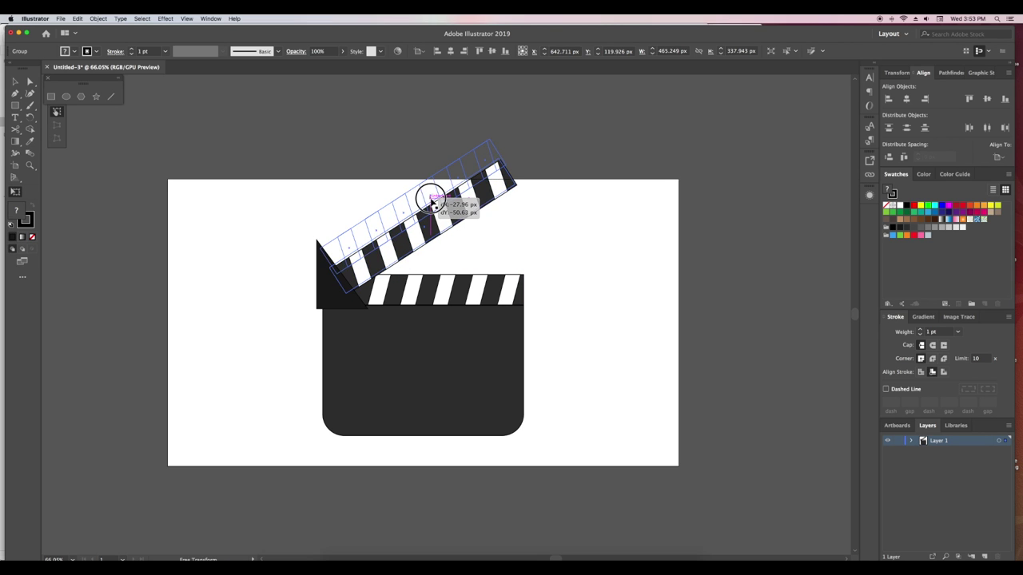
{"action": "left_click_drag", "start_coordinate": [505, 136], "coordinate": [528, 196]}
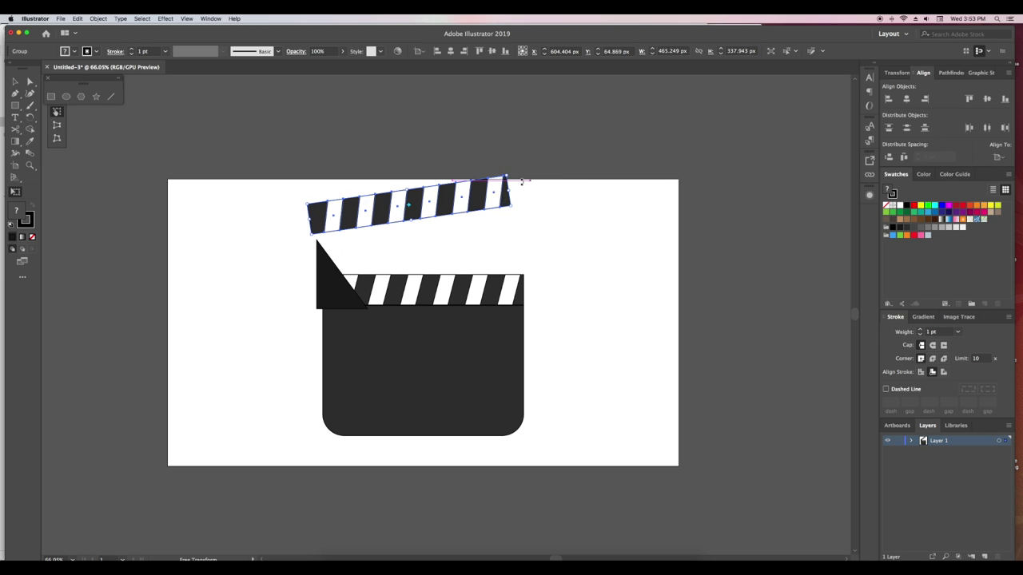
{"action": "left_click_drag", "start_coordinate": [479, 240], "coordinate": [483, 231]}
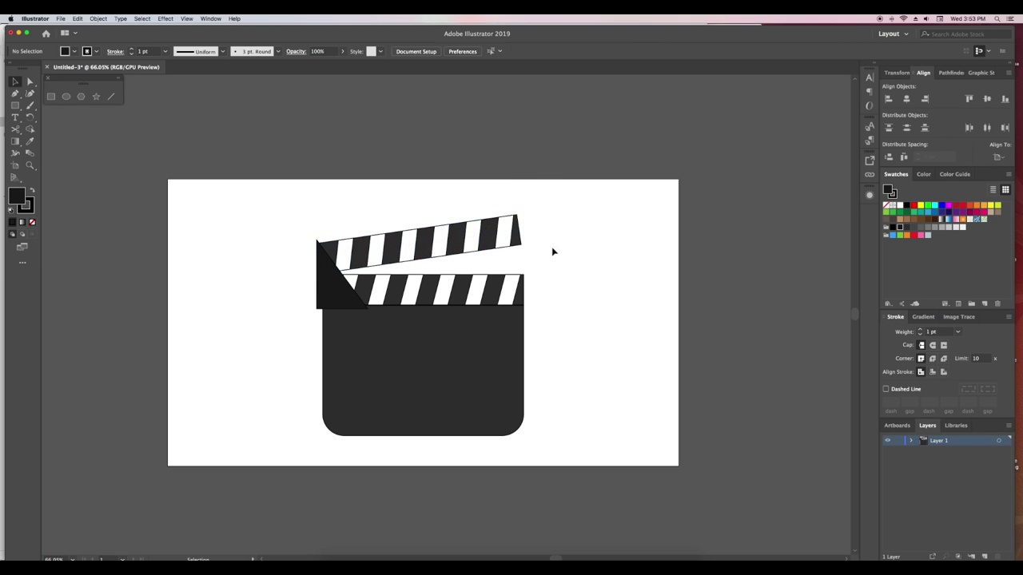
{"action": "left_click_drag", "start_coordinate": [525, 219], "coordinate": [539, 243]}
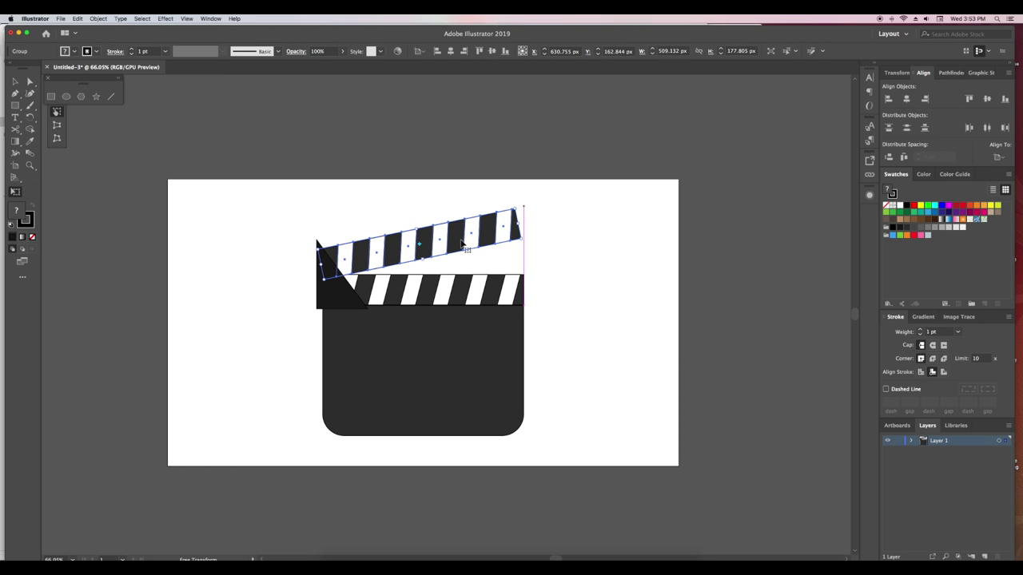
{"action": "left_click_drag", "start_coordinate": [462, 244], "coordinate": [461, 237]}
Nudge the clapstick up 1 px and zoom in on the artwork.
{"action": "key", "text": "Up"}
{"action": "key", "text": "v"}
{"action": "left_click", "coordinate": [559, 263]}
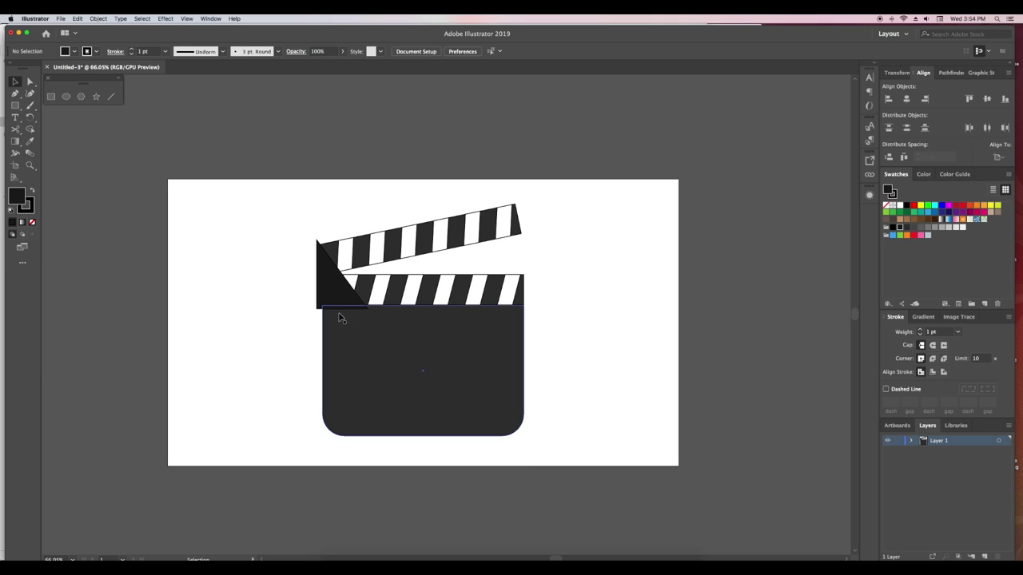
{"action": "key", "text": "ctrl+1"}
Draw a 16 px light blue circle with no stroke left of the hinge triangle.
{"action": "left_click", "coordinate": [65, 95]}
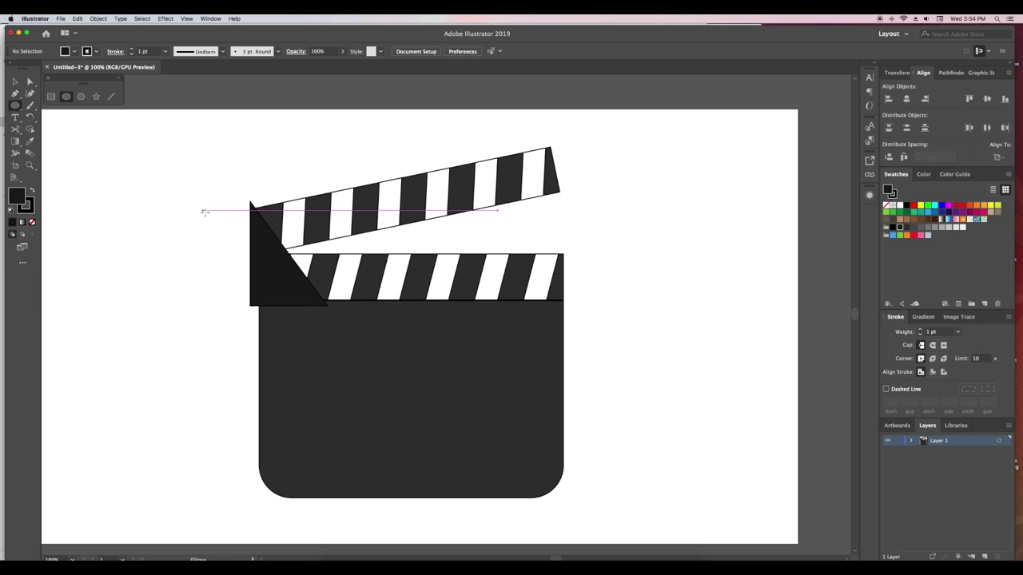
{"action": "left_click_drag", "start_coordinate": [206, 230], "coordinate": [217, 241]}
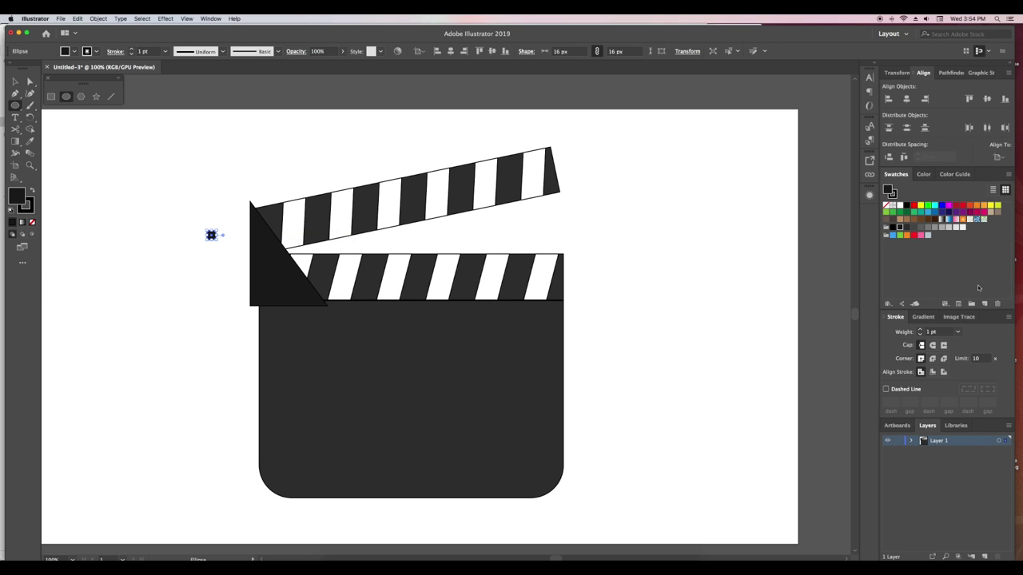
{"action": "left_click", "coordinate": [927, 235]}
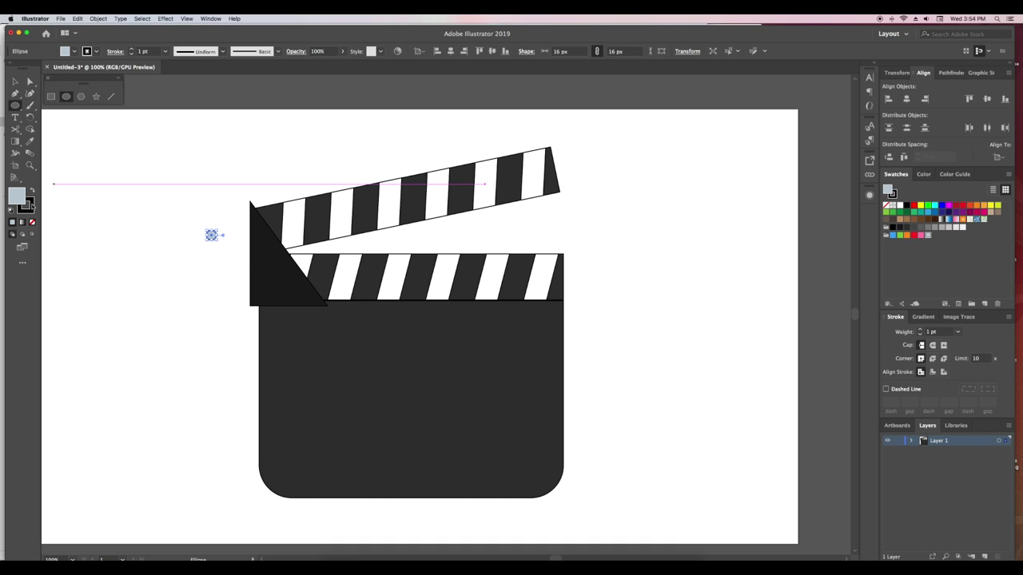
{"action": "left_click", "coordinate": [26, 204]}
{"action": "left_click", "coordinate": [32, 222]}
{"action": "left_click", "coordinate": [98, 250]}
{"action": "key", "text": "Escape"}
{"action": "key", "text": "v"}
{"action": "left_click", "coordinate": [198, 275]}
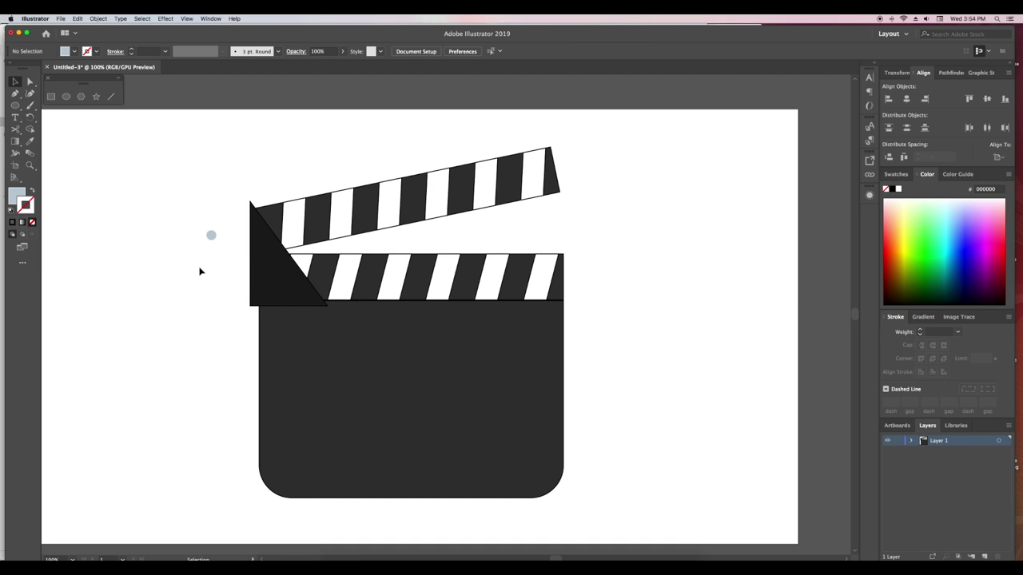
{"action": "scroll", "coordinate": [200, 272], "scroll_direction": "up", "scroll_amount": 3}
{"action": "scroll", "coordinate": [199, 272], "scroll_direction": "up", "scroll_amount": 2}
{"action": "scroll", "coordinate": [184, 200], "scroll_direction": "right", "scroll_amount": 3}
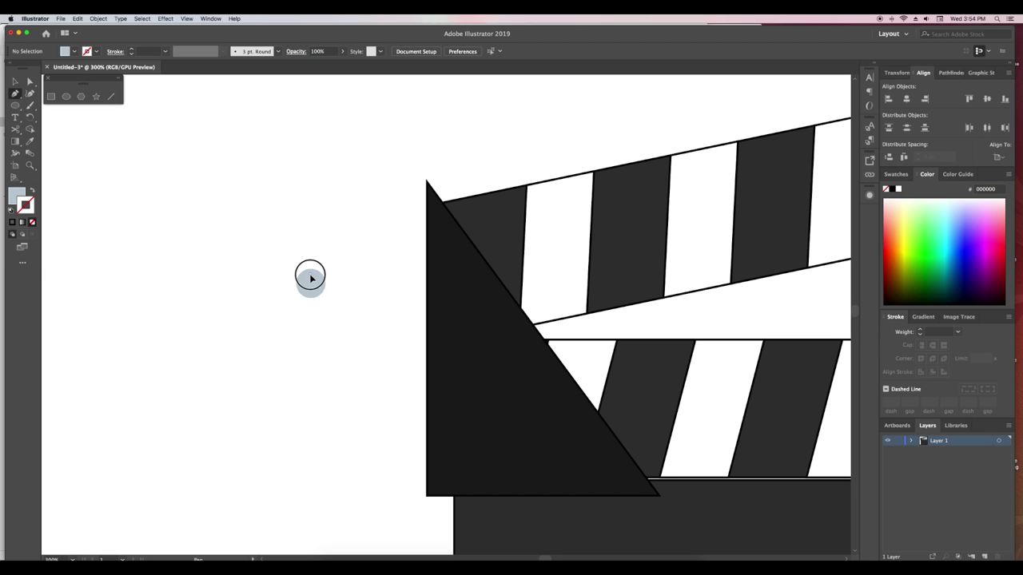
Draw a short white vertical line inside the screw circle.
{"action": "key", "text": "v"}
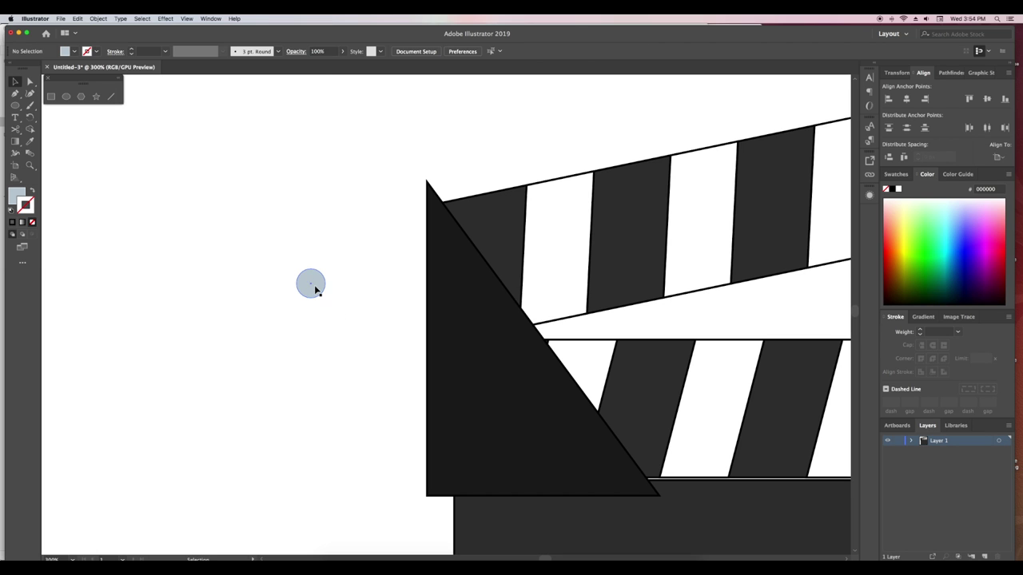
{"action": "left_click_drag", "start_coordinate": [310, 289], "coordinate": [310, 294]}
{"action": "left_click", "coordinate": [32, 192]}
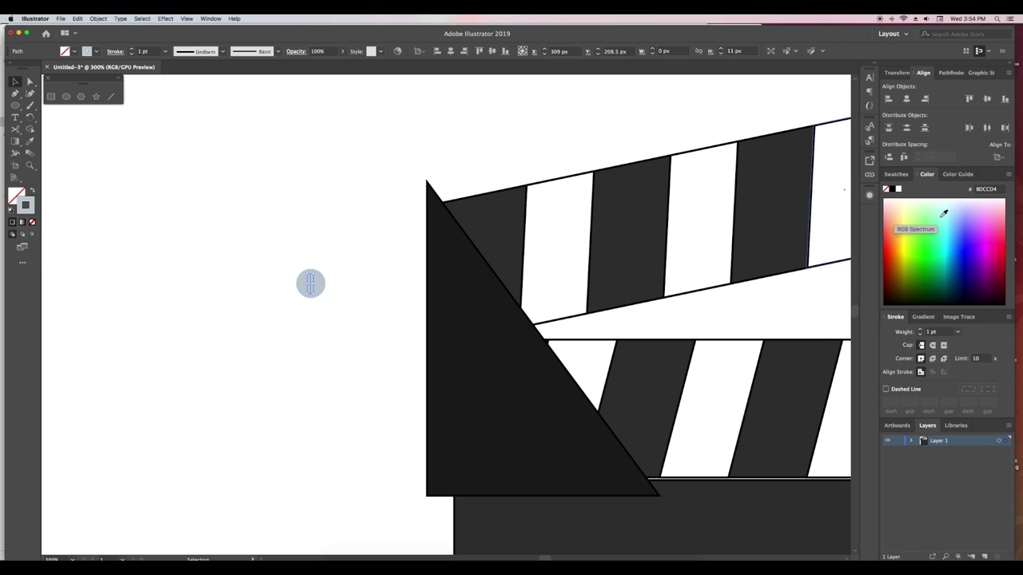
{"action": "left_click", "coordinate": [898, 189]}
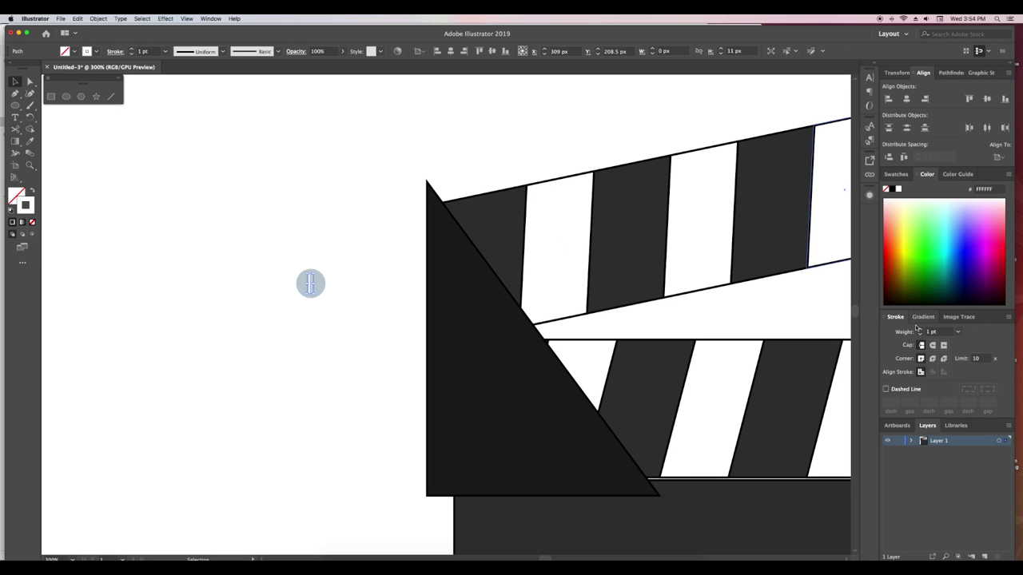
{"action": "key", "text": "e"}
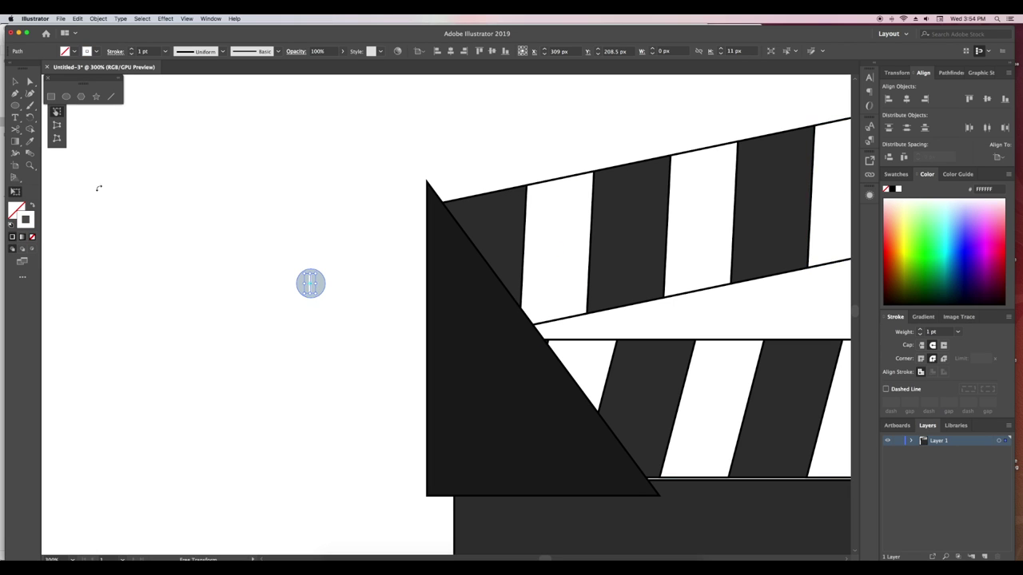
{"action": "key", "text": "shift+w"}
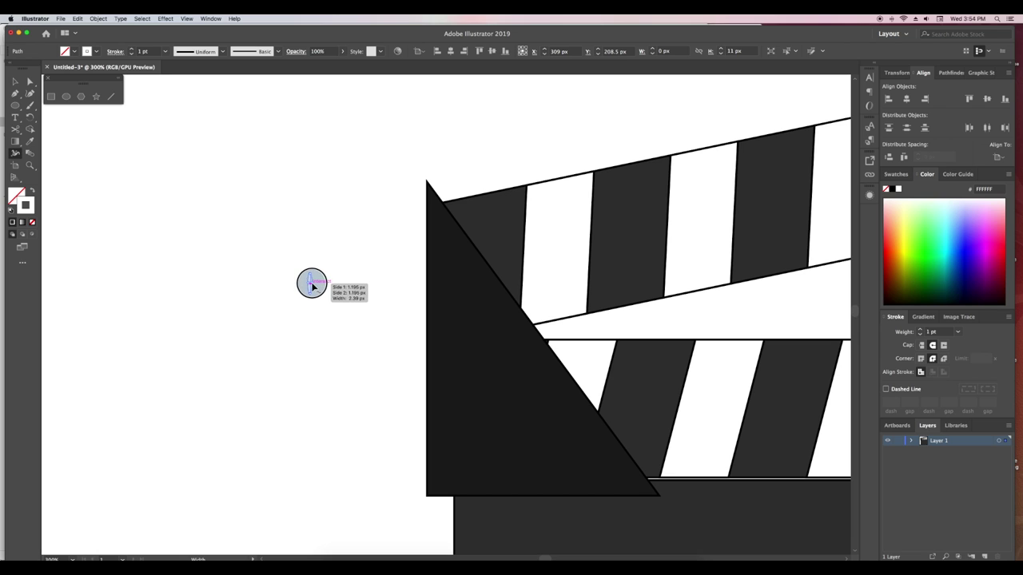
{"action": "key", "text": "ctrl+shift+a"}
{"action": "key", "text": "v"}
{"action": "key", "text": "ctrl+equal"}
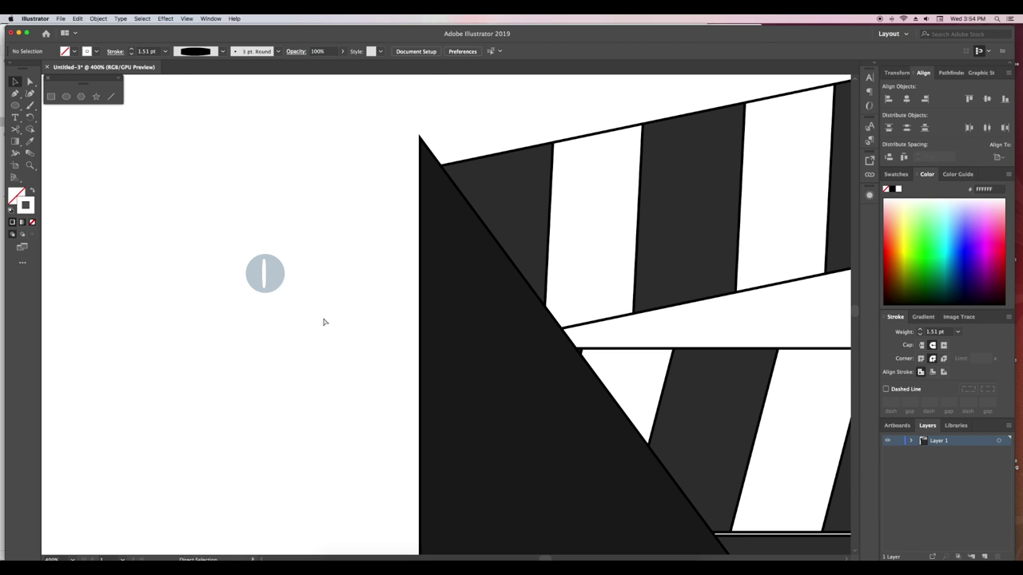
Paste a copy of the line in front, rotate it 90° into a cross, and colour both lines grey.
{"action": "left_click", "coordinate": [265, 272]}
{"action": "left_click", "coordinate": [78, 18]}
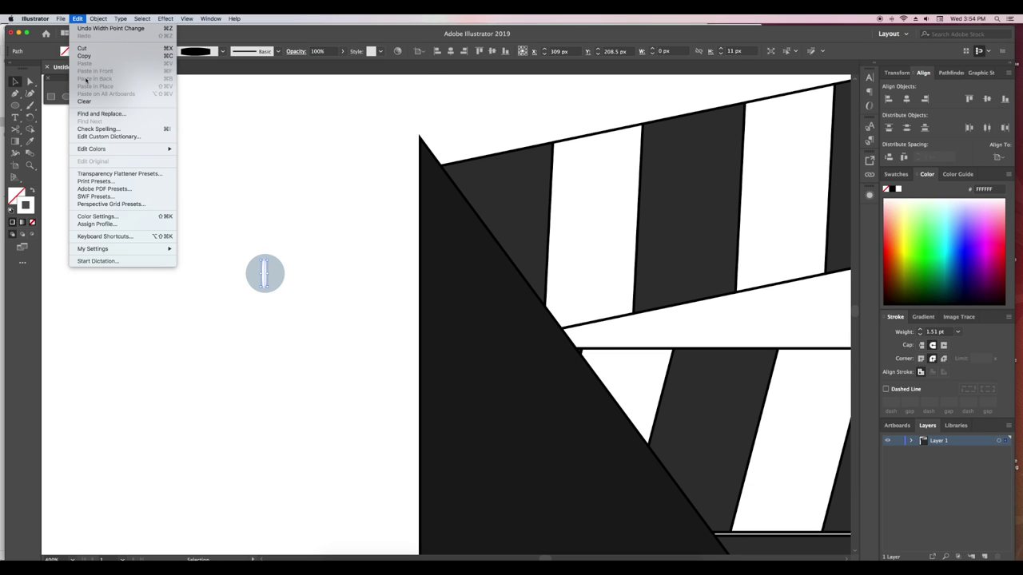
{"action": "left_click", "coordinate": [103, 91]}
{"action": "key", "text": "r"}
{"action": "left_click_drag", "start_coordinate": [293, 269], "coordinate": [297, 283]}
{"action": "key", "text": "v"}
{"action": "left_click", "coordinate": [266, 275], "text": "shift"}
{"action": "left_click", "coordinate": [896, 174]}
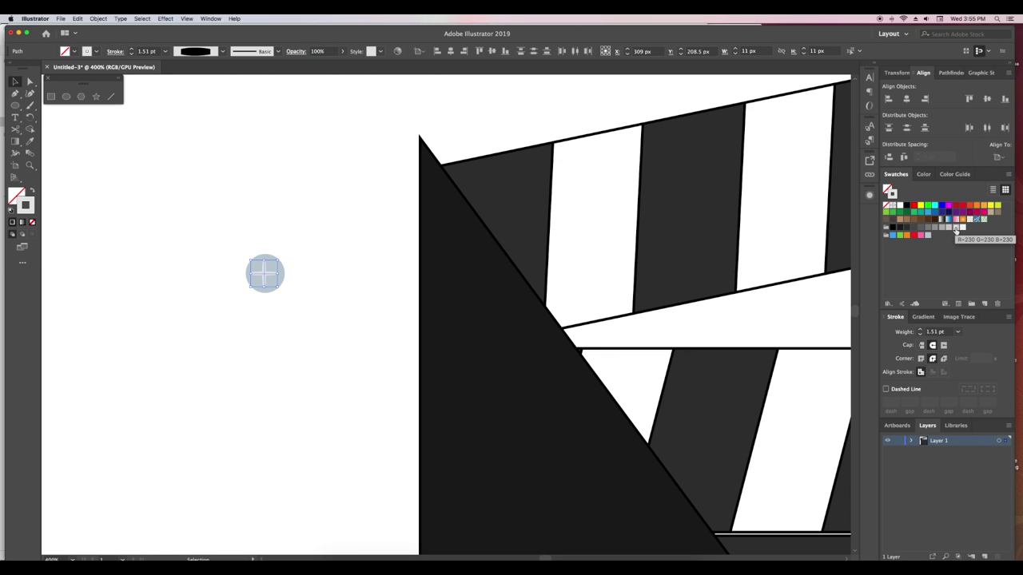
{"action": "left_click", "coordinate": [962, 229]}
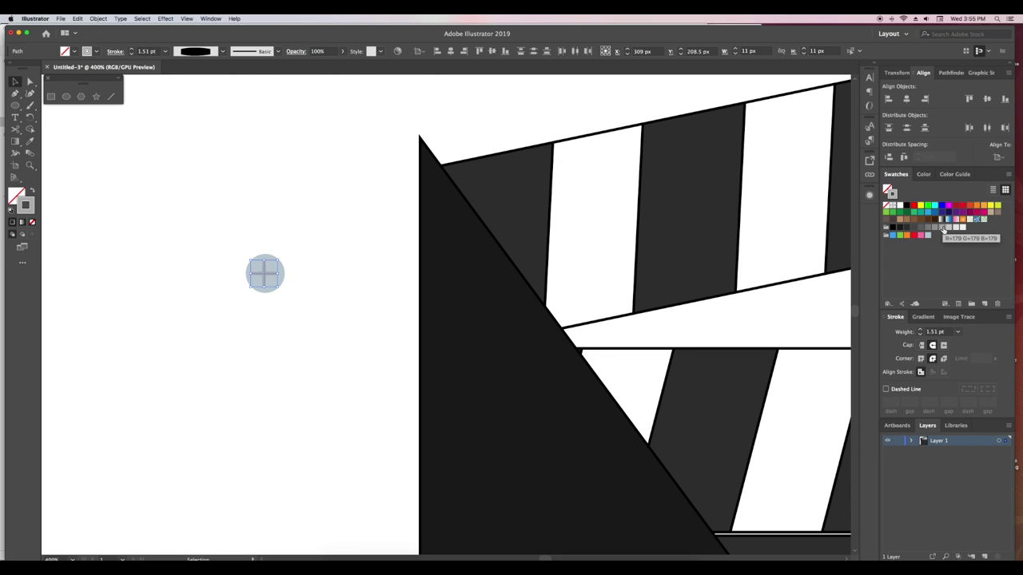
Centre the cross on the circle using Align to Selection.
{"action": "left_click", "coordinate": [272, 274], "text": "shift"}
{"action": "right_click", "coordinate": [265, 274]}
{"action": "left_click", "coordinate": [304, 324]}
{"action": "left_click", "coordinate": [268, 273]}
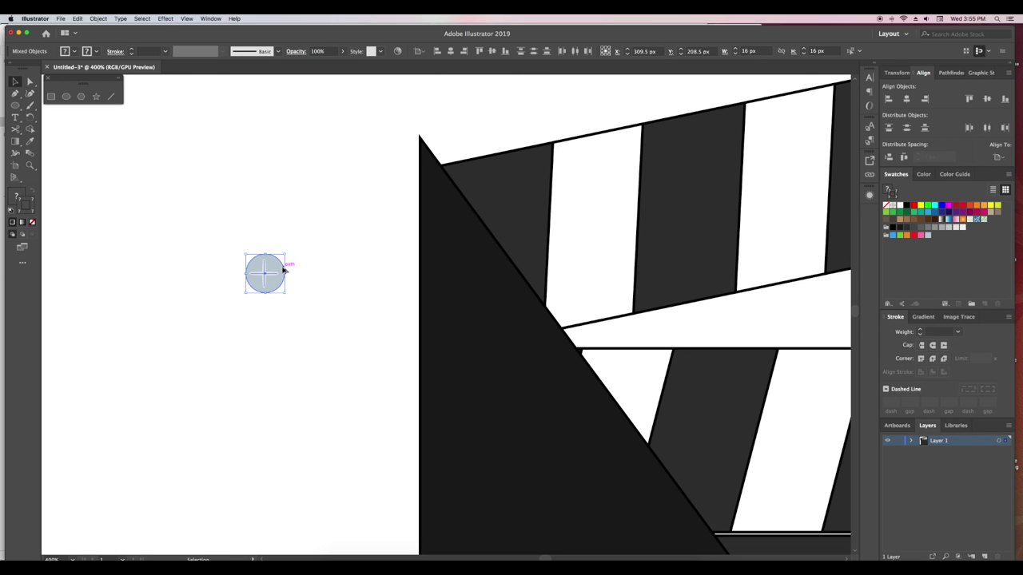
{"action": "left_click", "coordinate": [998, 157]}
{"action": "left_click", "coordinate": [969, 169]}
{"action": "left_click", "coordinate": [906, 98]}
{"action": "left_click", "coordinate": [986, 98]}
{"action": "left_click", "coordinate": [441, 317]}
Group the circle and cross into a single screw object.
{"action": "left_click_drag", "start_coordinate": [240, 249], "coordinate": [288, 291]}
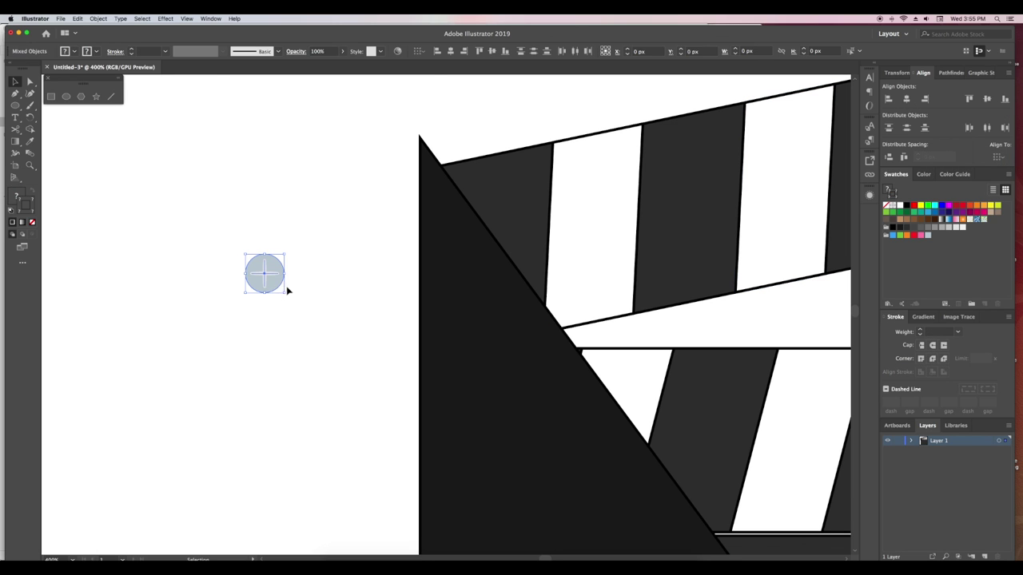
{"action": "right_click", "coordinate": [288, 290]}
{"action": "left_click", "coordinate": [290, 344]}
{"action": "left_click", "coordinate": [349, 362]}
{"action": "key", "text": "super+minus"}
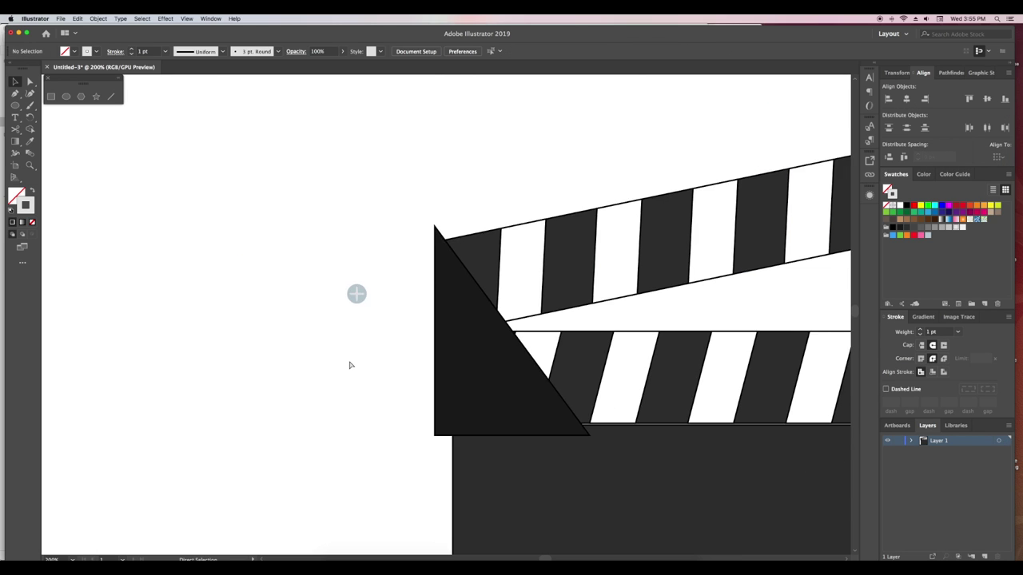
Move the plus-head screw group onto the black hinge triangle's top corner.
{"action": "key", "text": "super+minus"}
{"action": "left_click_drag", "start_coordinate": [401, 304], "coordinate": [452, 310]}
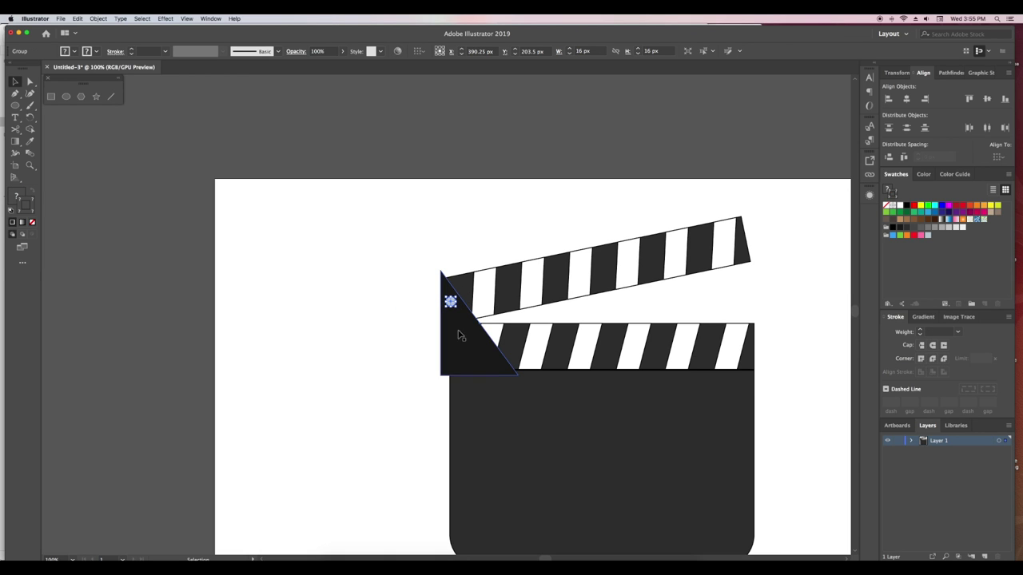
{"action": "left_click", "coordinate": [379, 321]}
{"action": "key", "text": "super+equal"}
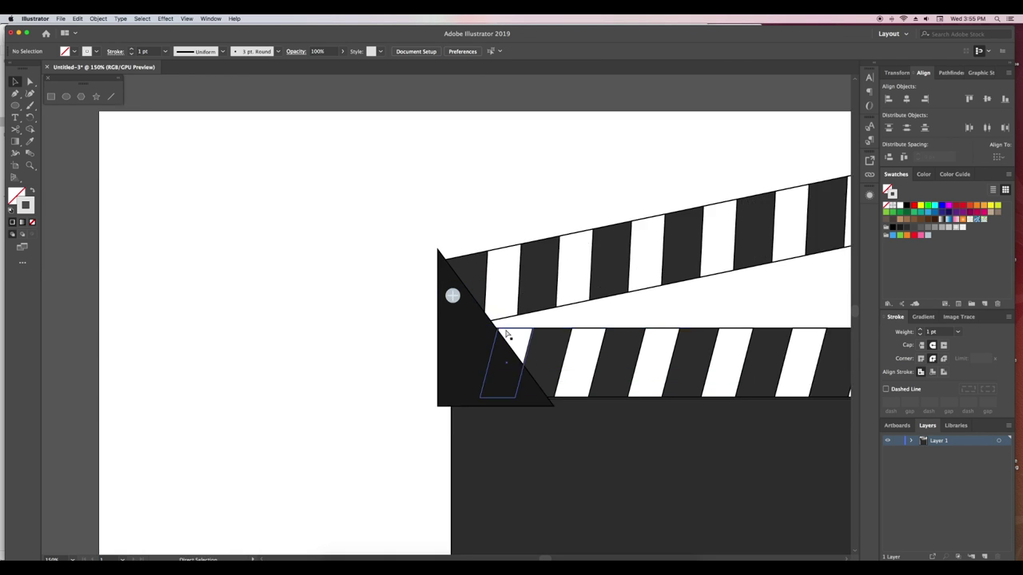
{"action": "key", "text": "super+equal"}
{"action": "scroll", "coordinate": [527, 327], "scroll_direction": "right", "scroll_amount": 3}
Ungroup the screw, set its circle's stroke to None, and regroup circle and cross.
{"action": "left_click", "coordinate": [332, 289]}
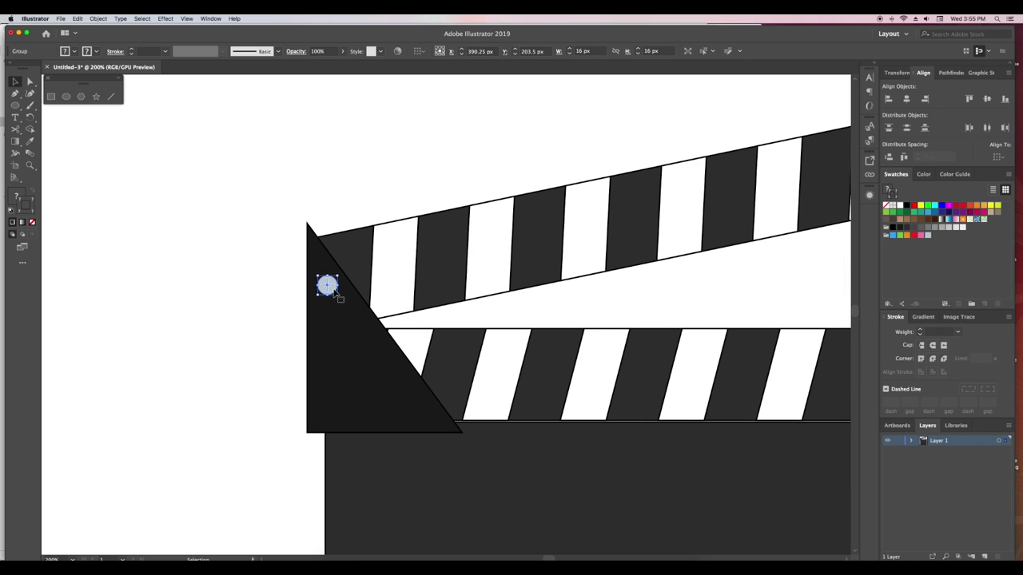
{"action": "right_click", "coordinate": [334, 292]}
{"action": "left_click", "coordinate": [352, 354]}
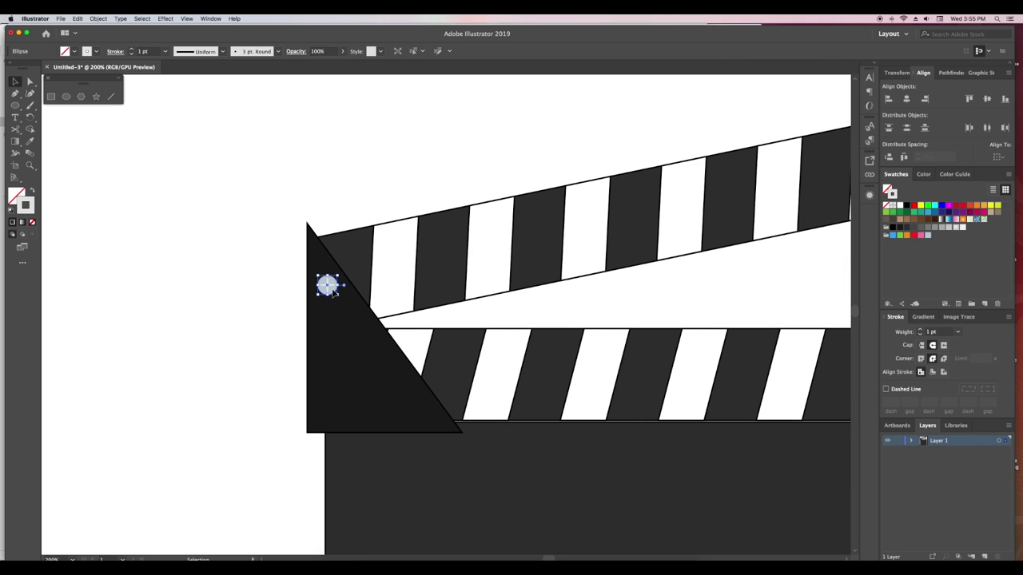
{"action": "left_click", "coordinate": [332, 290]}
{"action": "left_click", "coordinate": [926, 229]}
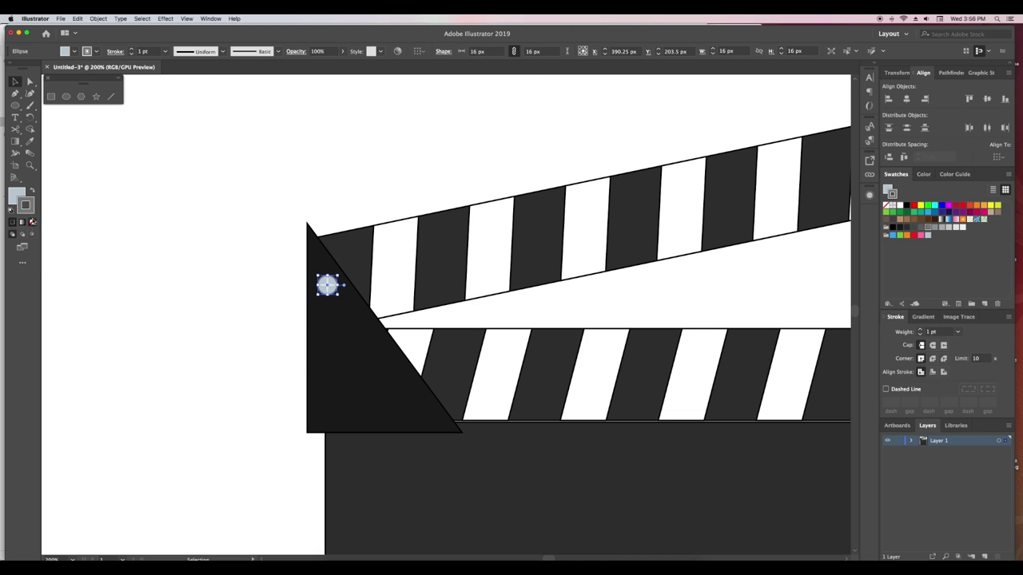
{"action": "left_click", "coordinate": [32, 221]}
{"action": "left_click", "coordinate": [896, 174]}
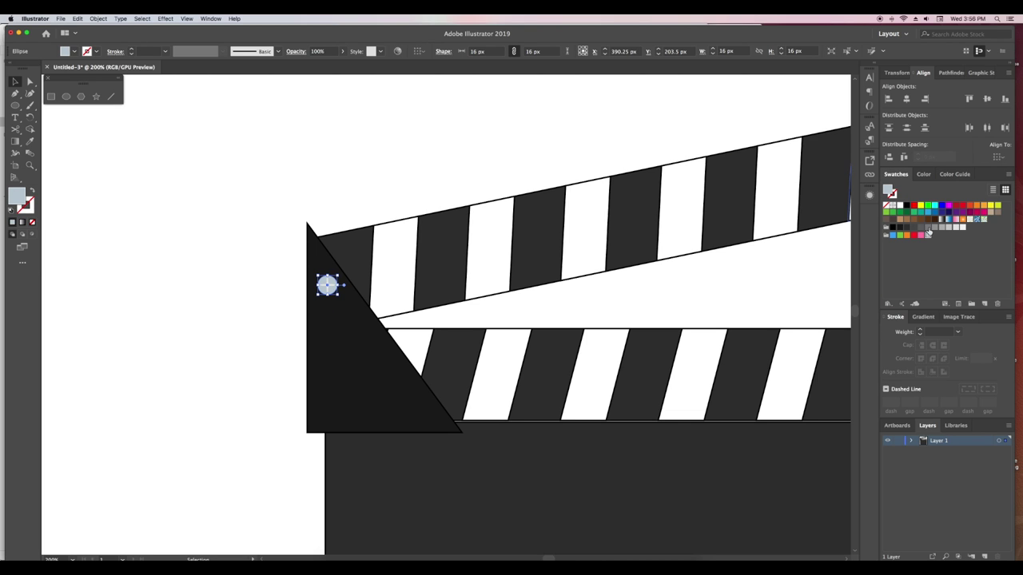
{"action": "left_click", "coordinate": [436, 162]}
{"action": "left_click", "coordinate": [327, 285]}
{"action": "right_click", "coordinate": [328, 285]}
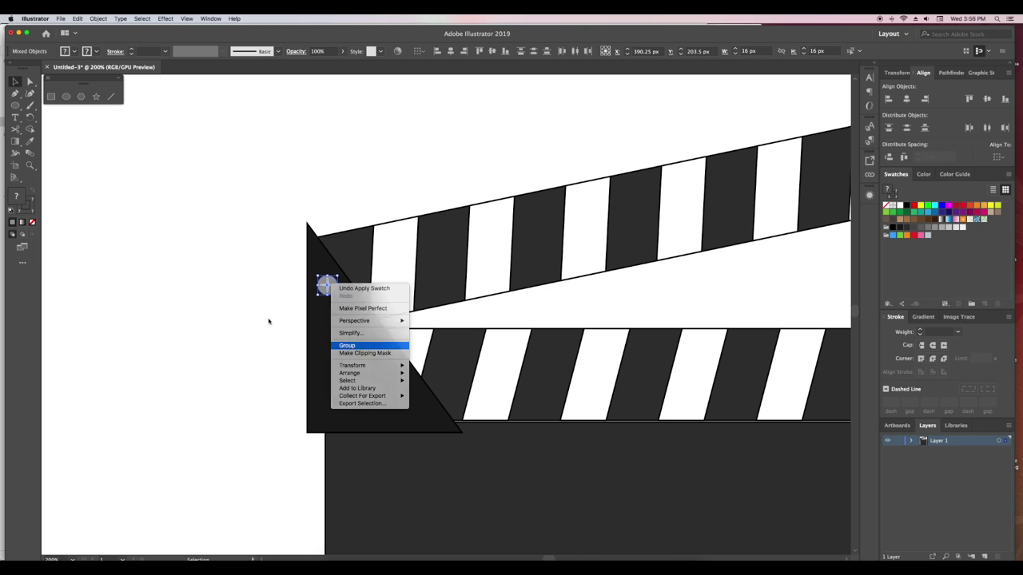
{"action": "left_click", "coordinate": [345, 344]}
Copy the screw to the triangle's lower-left and lower-right corners, then pick a white fill.
{"action": "mouse_move", "coordinate": [326, 285]}
{"action": "left_mouse_down"}
{"action": "mouse_move", "coordinate": [344, 409]}
{"action": "mouse_move", "coordinate": [402, 409]}
{"action": "left_mouse_up"}
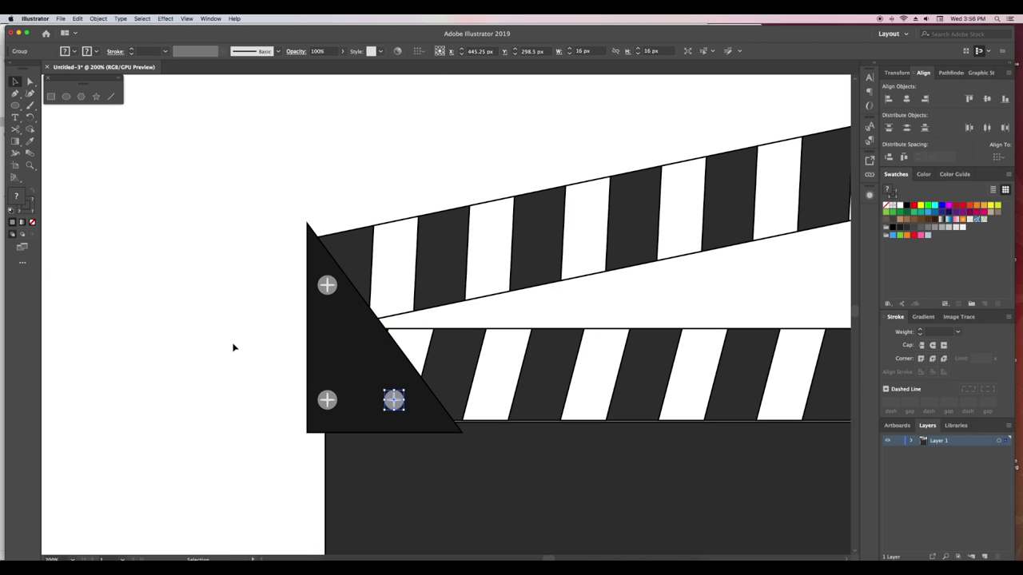
{"action": "left_click", "coordinate": [230, 344]}
{"action": "key", "text": "super+0"}
{"action": "scroll", "coordinate": [262, 332], "scroll_direction": "right", "scroll_amount": 5}
{"action": "left_click", "coordinate": [50, 96]}
{"action": "left_click", "coordinate": [948, 228]}
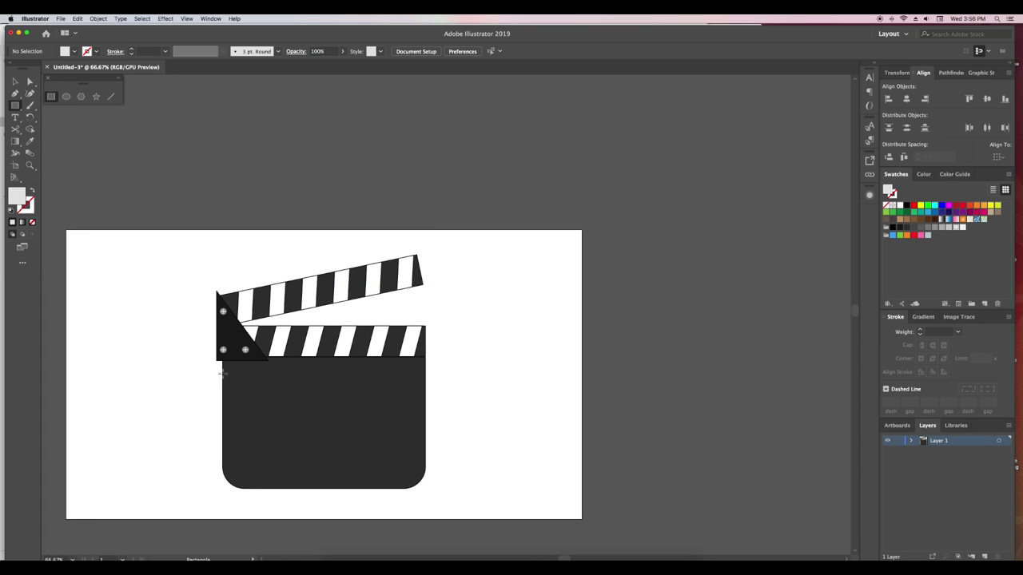
Draw a thin white bar, duplicate it twice down the body, and add three short vertical bars below.
{"action": "mouse_move", "coordinate": [242, 377]}
{"action": "left_mouse_down"}
{"action": "mouse_move", "coordinate": [409, 382]}
{"action": "mouse_move", "coordinate": [397, 437]}
{"action": "left_mouse_up"}
{"action": "key", "text": "v"}
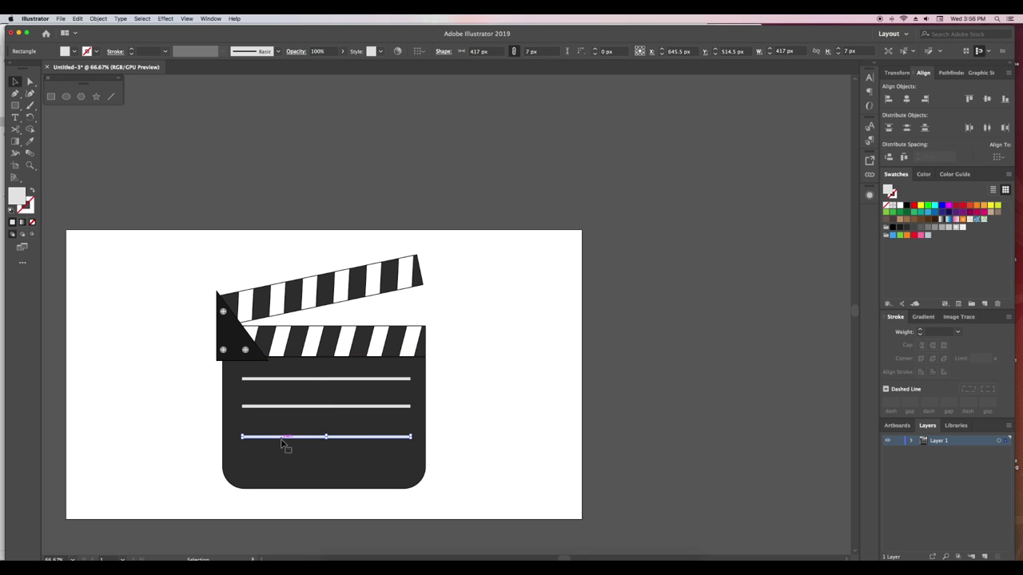
{"action": "left_click", "coordinate": [51, 97]}
{"action": "mouse_move", "coordinate": [280, 436]}
{"action": "left_mouse_down"}
{"action": "mouse_move", "coordinate": [281, 476]}
{"action": "mouse_move", "coordinate": [326, 471]}
{"action": "left_mouse_up"}
{"action": "key", "text": "v"}
{"action": "key", "text": "ctrl+d"}
{"action": "left_click", "coordinate": [502, 436]}
{"action": "key", "text": "ctrl+minus"}
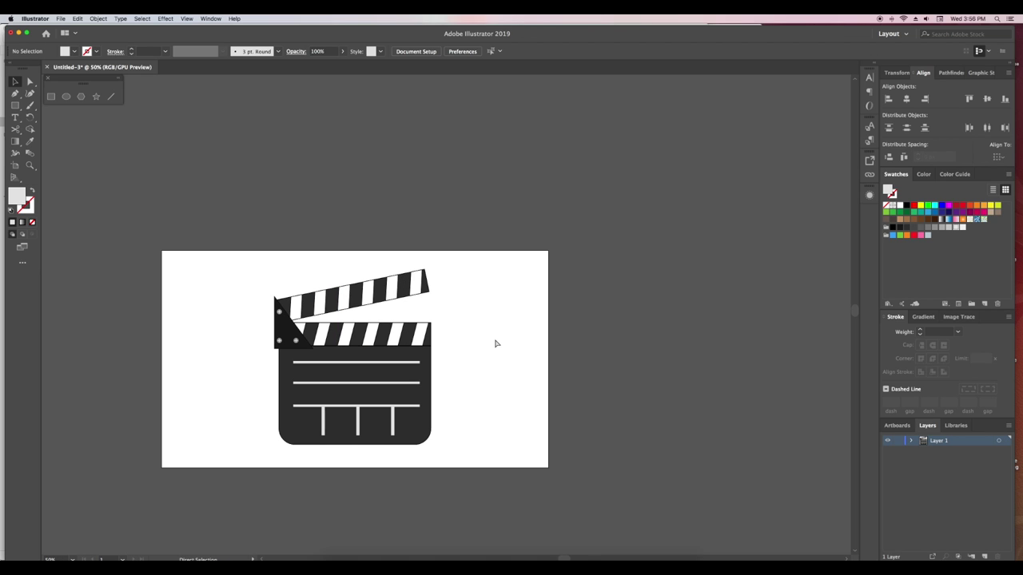
Select the entire clapperboard and scale it down slightly from a corner handle.
{"action": "mouse_move", "coordinate": [245, 283]}
{"action": "left_mouse_down"}
{"action": "mouse_move", "coordinate": [463, 455]}
{"action": "mouse_move", "coordinate": [418, 429]}
{"action": "left_mouse_up"}
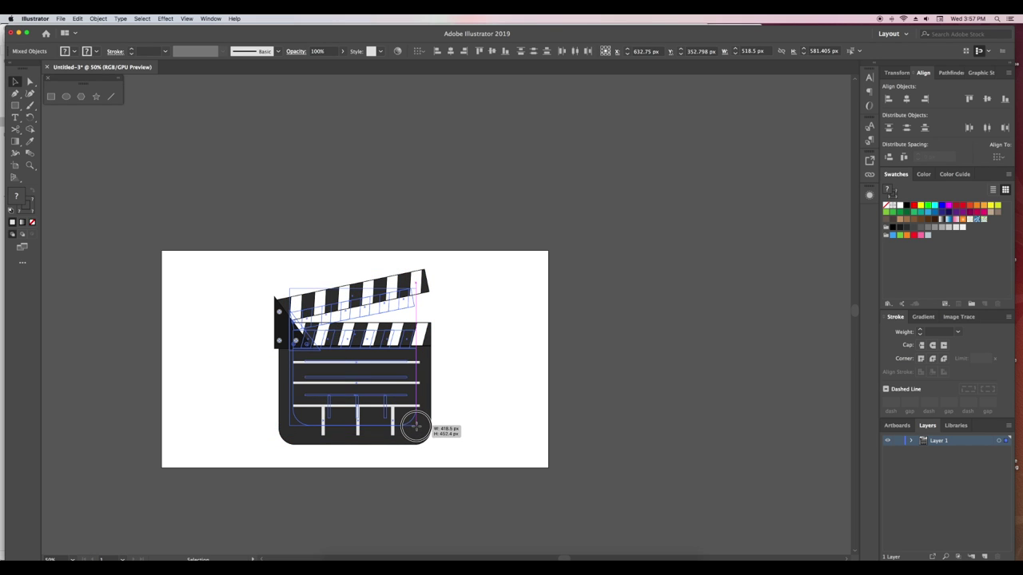
{"action": "left_click_drag", "start_coordinate": [418, 429], "coordinate": [416, 425]}
{"action": "left_click", "coordinate": [470, 404]}
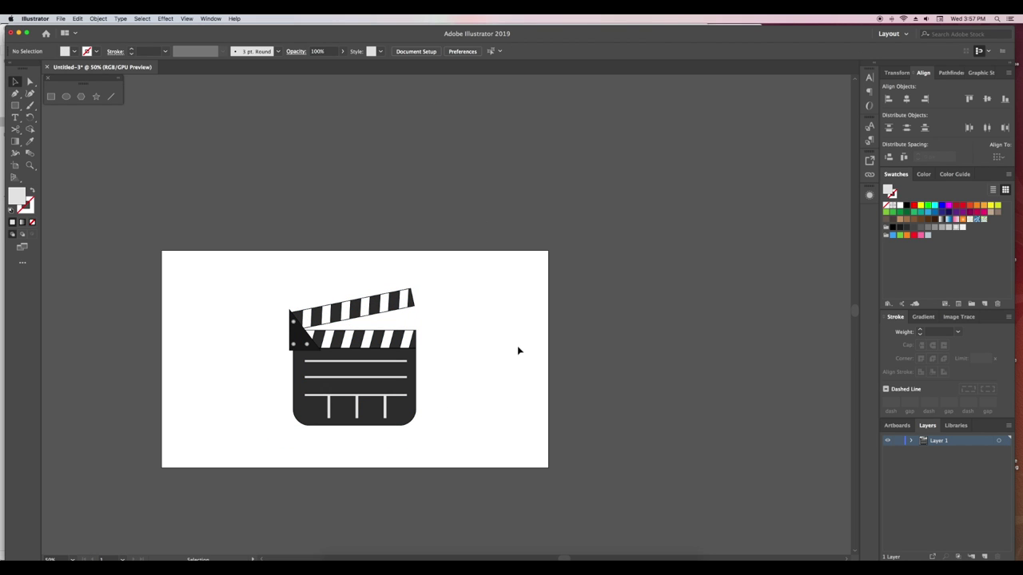
{"action": "key", "text": "super+equal"}
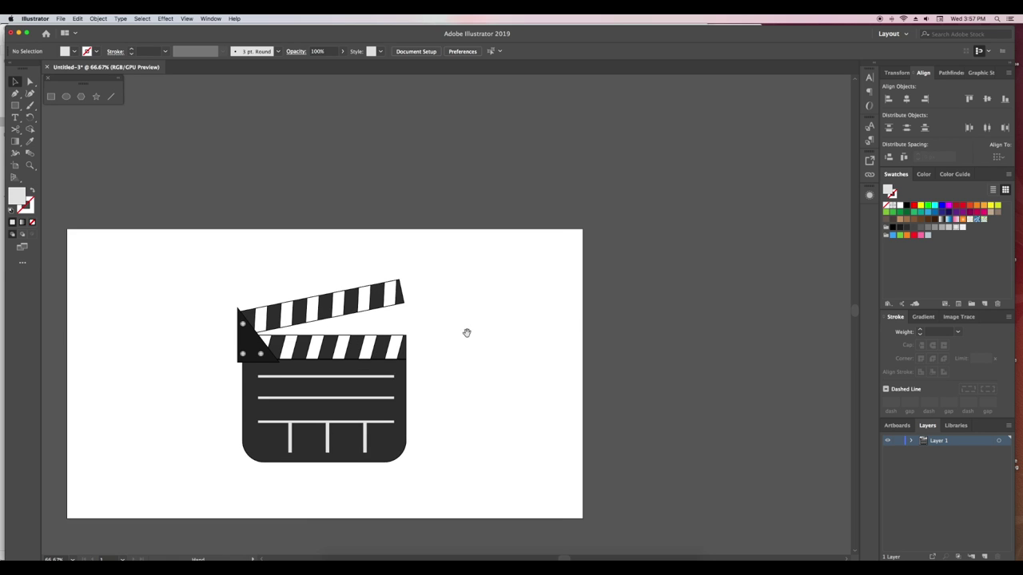
{"action": "scroll", "coordinate": [466, 330], "scroll_direction": "up", "scroll_amount": 2}
Round the hinge triangle's top corner to about 3.6 px with the live corner widget.
{"action": "key", "text": "a"}
{"action": "left_click", "coordinate": [262, 335]}
{"action": "left_click_drag", "start_coordinate": [262, 335], "coordinate": [262, 333]}
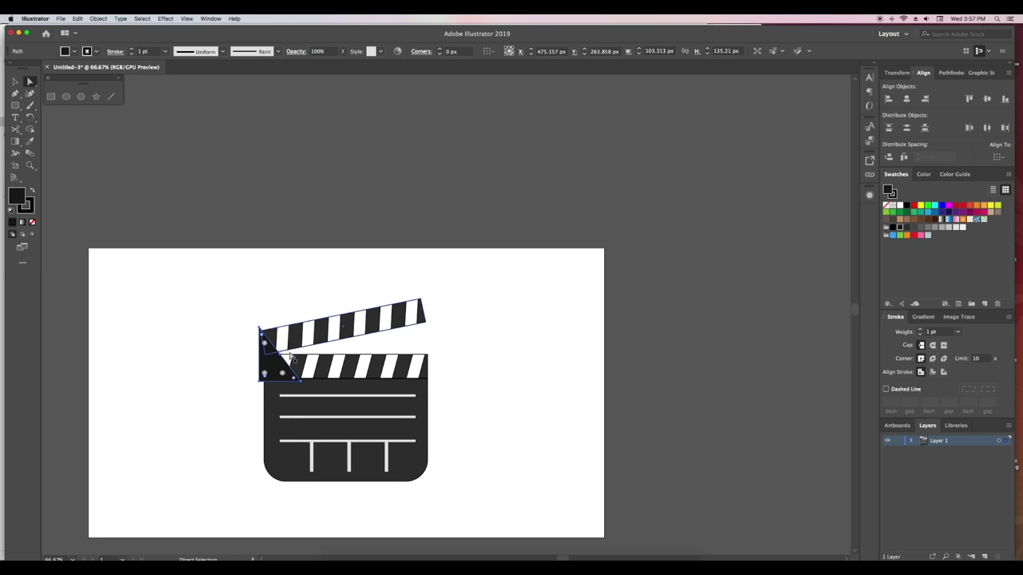
{"action": "left_click_drag", "start_coordinate": [262, 333], "coordinate": [264, 342]}
{"action": "left_click_drag", "start_coordinate": [264, 342], "coordinate": [263, 336]}
{"action": "key", "text": "v"}
{"action": "left_click", "coordinate": [330, 313]}
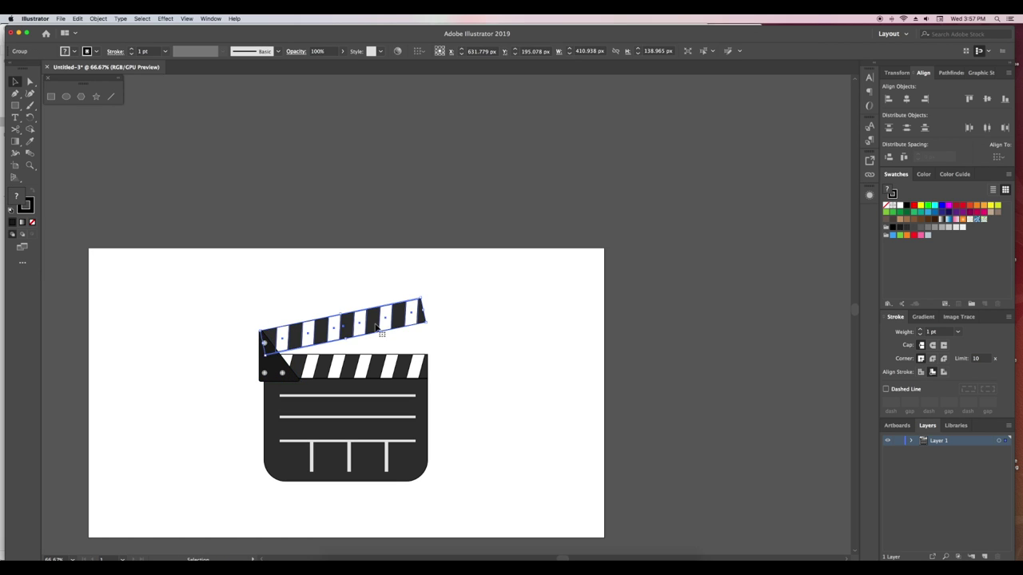
{"action": "left_click", "coordinate": [478, 333]}
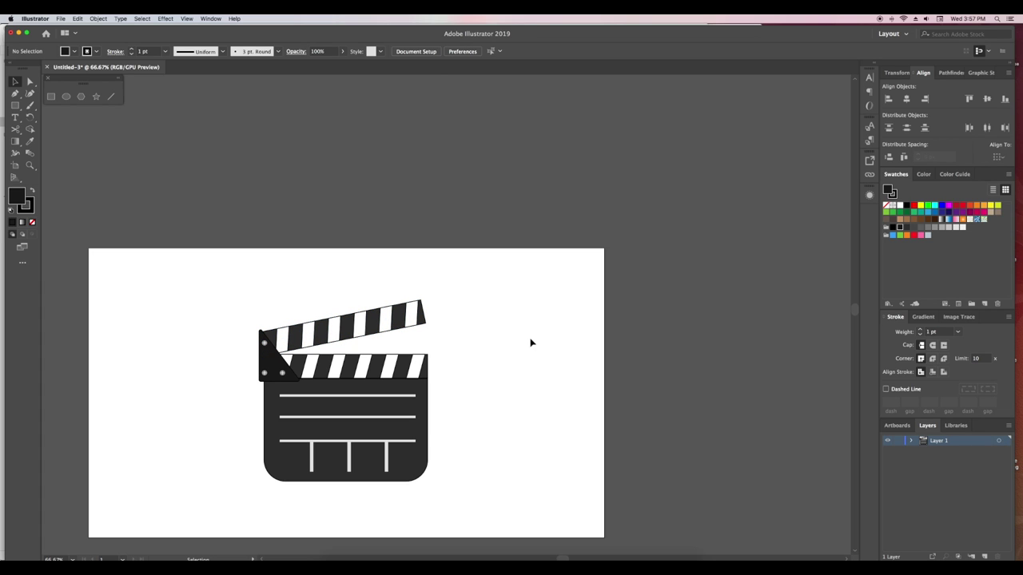